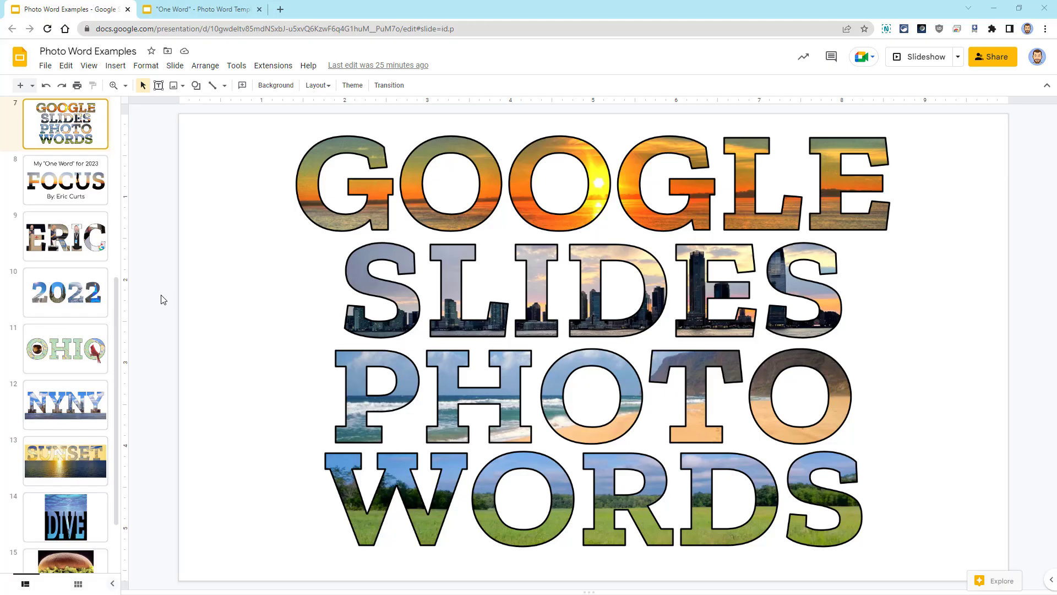
# Step: Advance through the FOCUS, ERIC and 2022 photo-word example slides
pyautogui.press('Down')
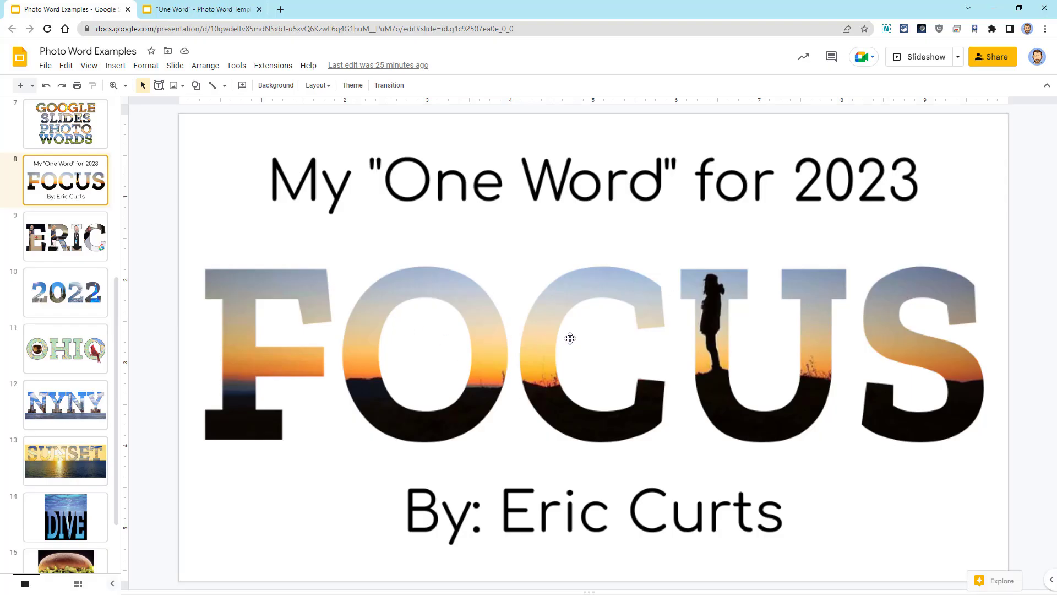
pyautogui.press('Down')
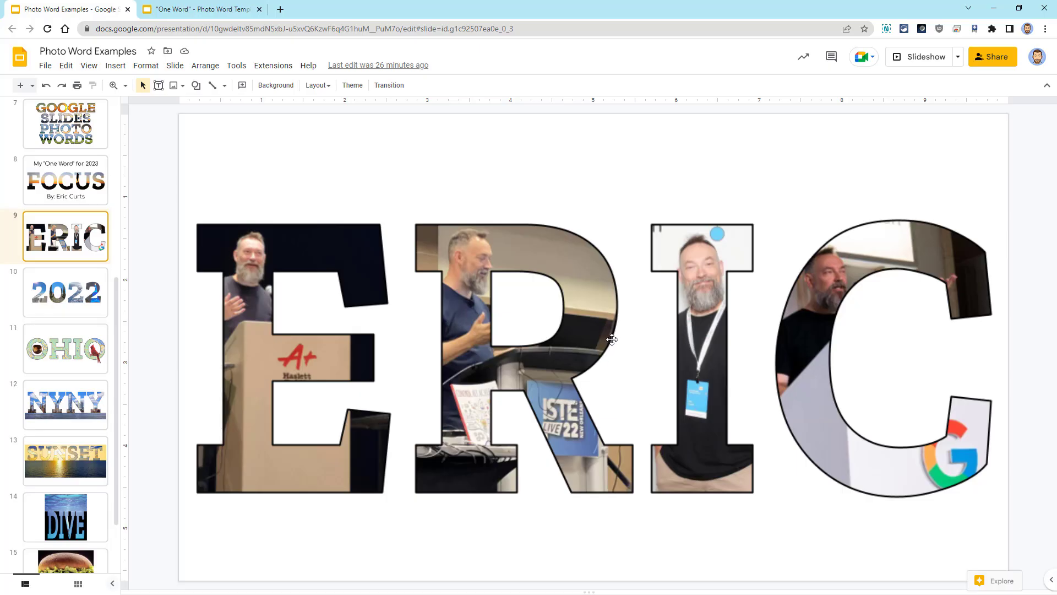
pyautogui.press('Down')
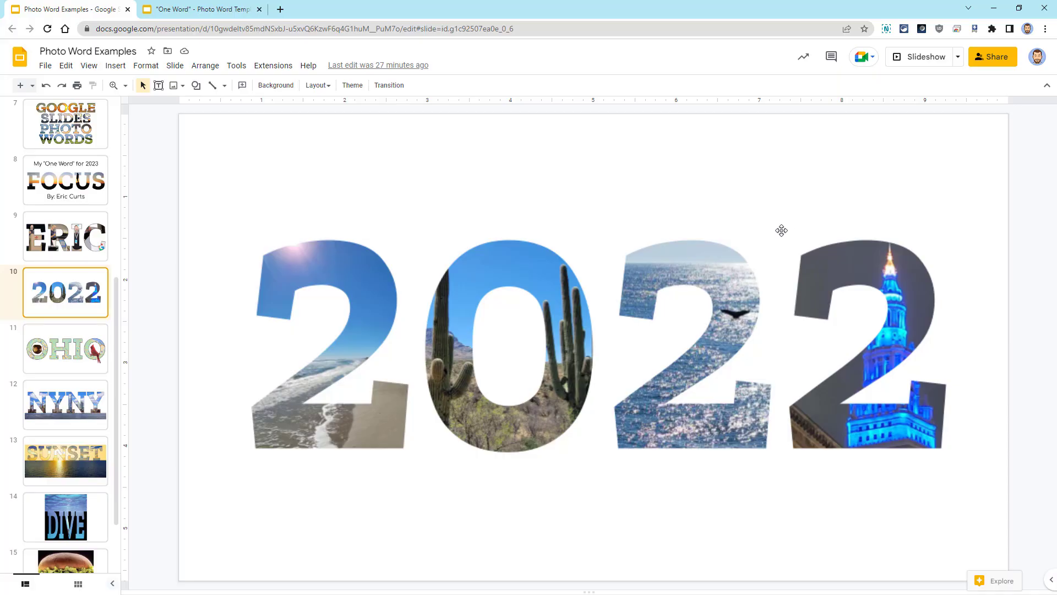
# Step: Step through the OHIO, NYNY, SUNSET and DIVE example slides
pyautogui.press('Down')
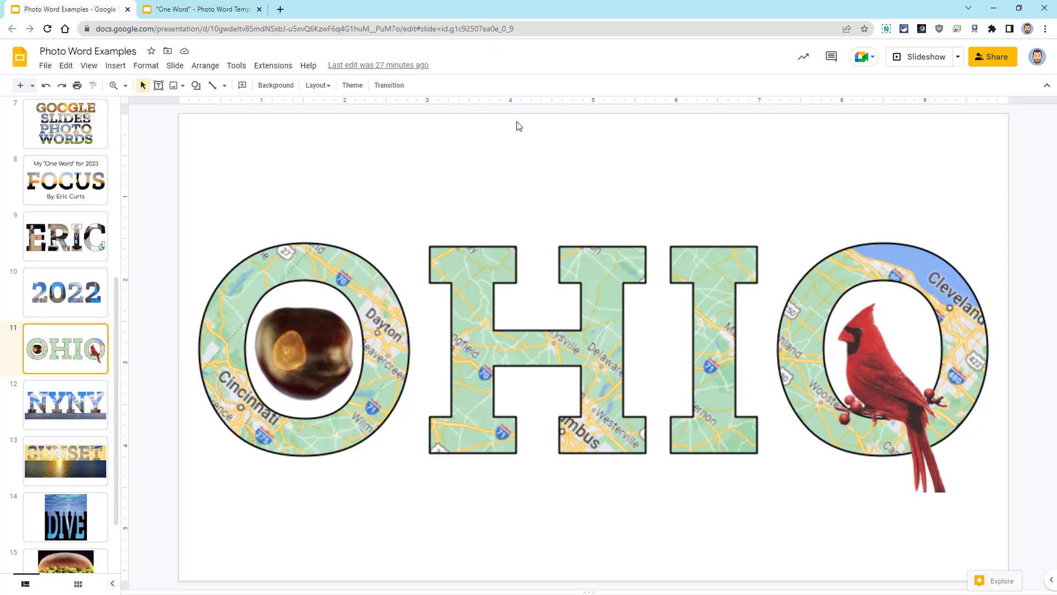
pyautogui.press('Down')
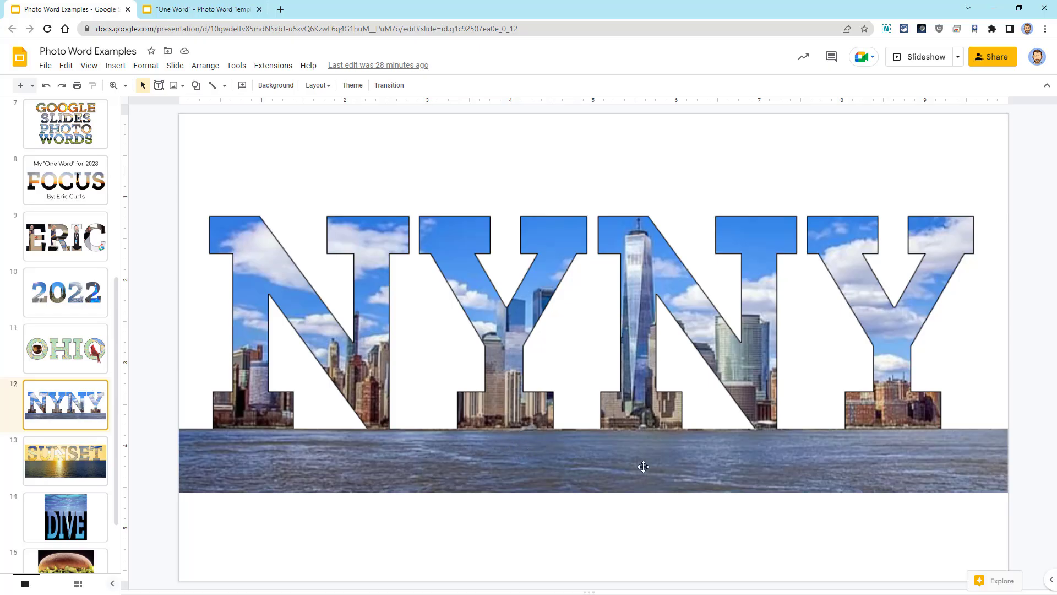
pyautogui.press('Down')
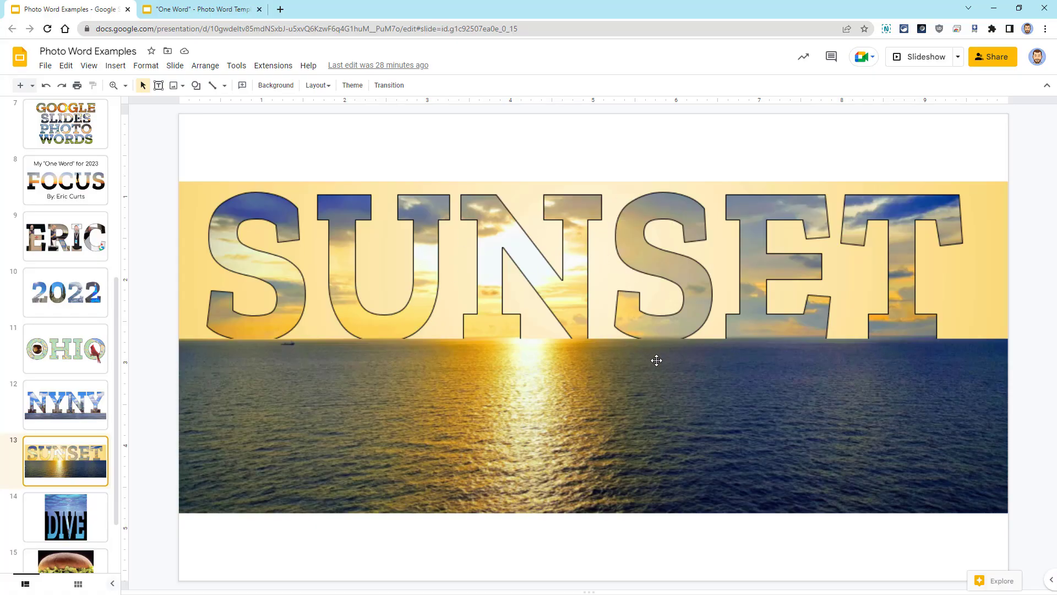
pyautogui.press('Down')
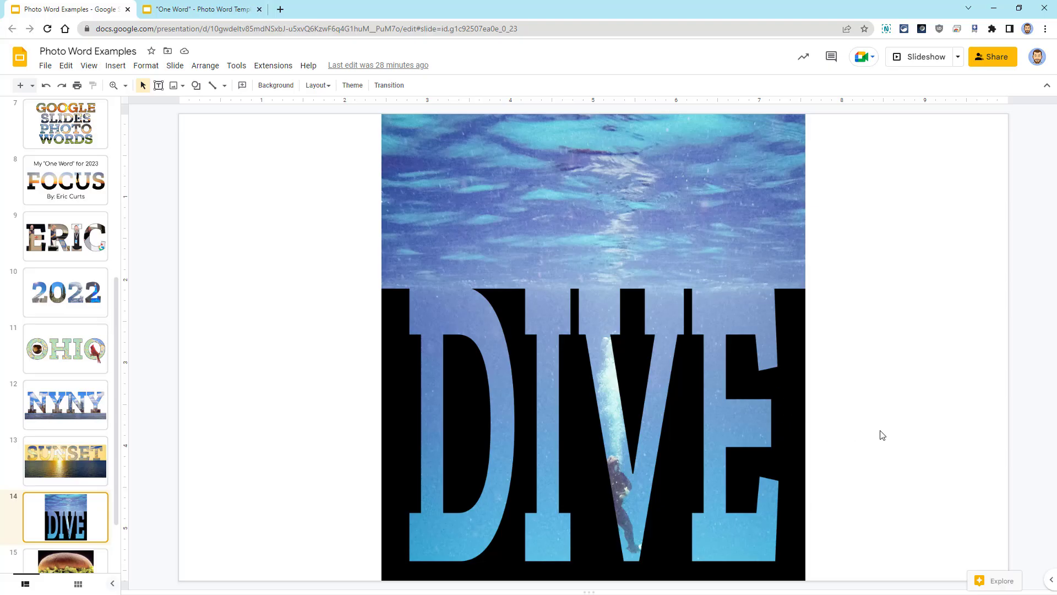
# Step: Move on to the BURGER and animated ZOOM example slides
pyautogui.press('Down')
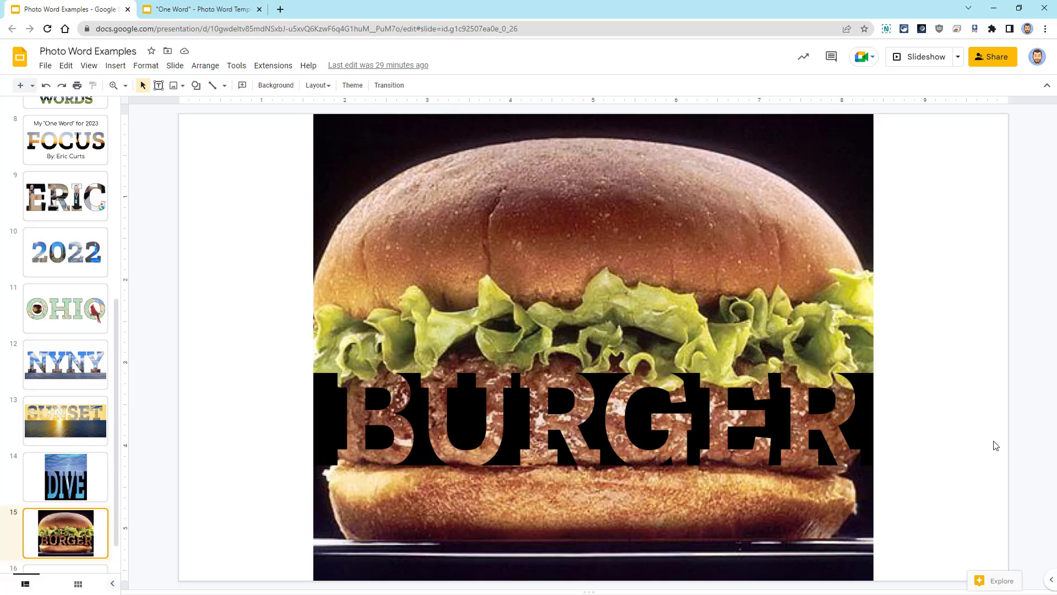
pyautogui.press('Down')
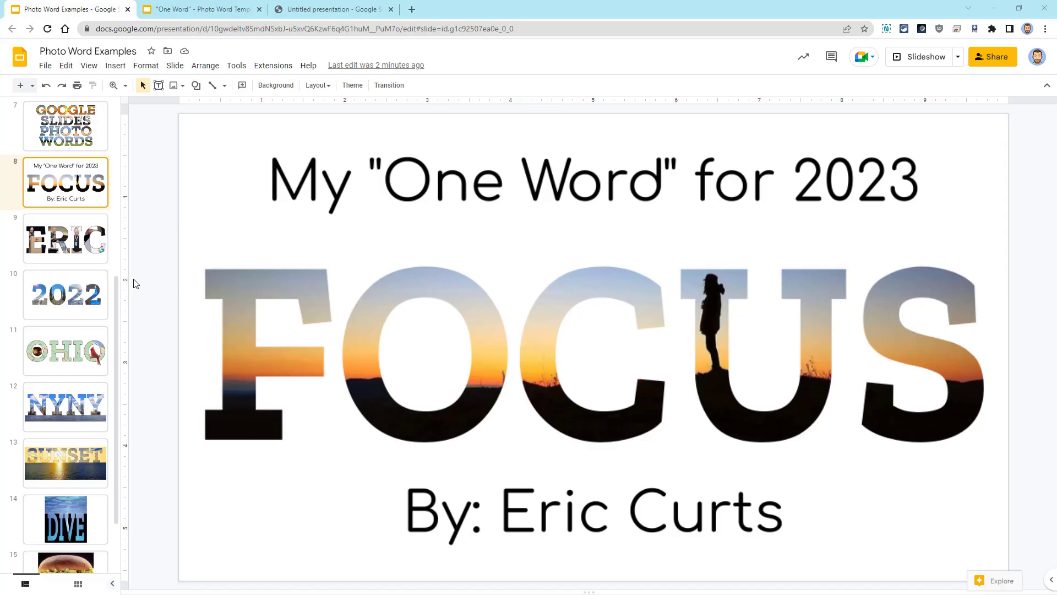
# Step: Preview the outlined WORD slide in the One Word template, then return to the examples deck
pyautogui.hotkey('ctrl', 'Tab')
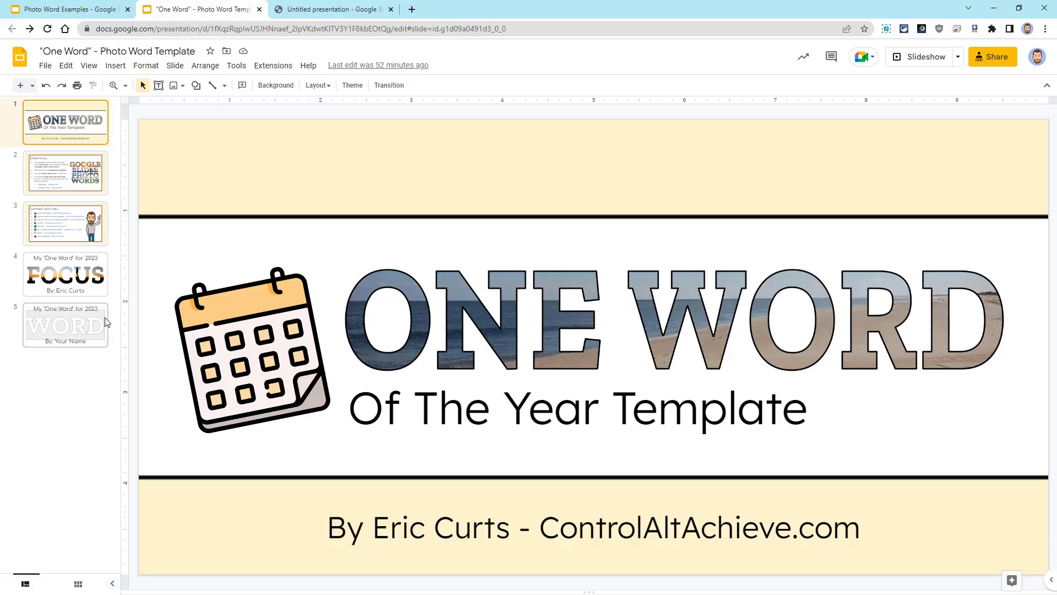
pyautogui.click(59, 315)
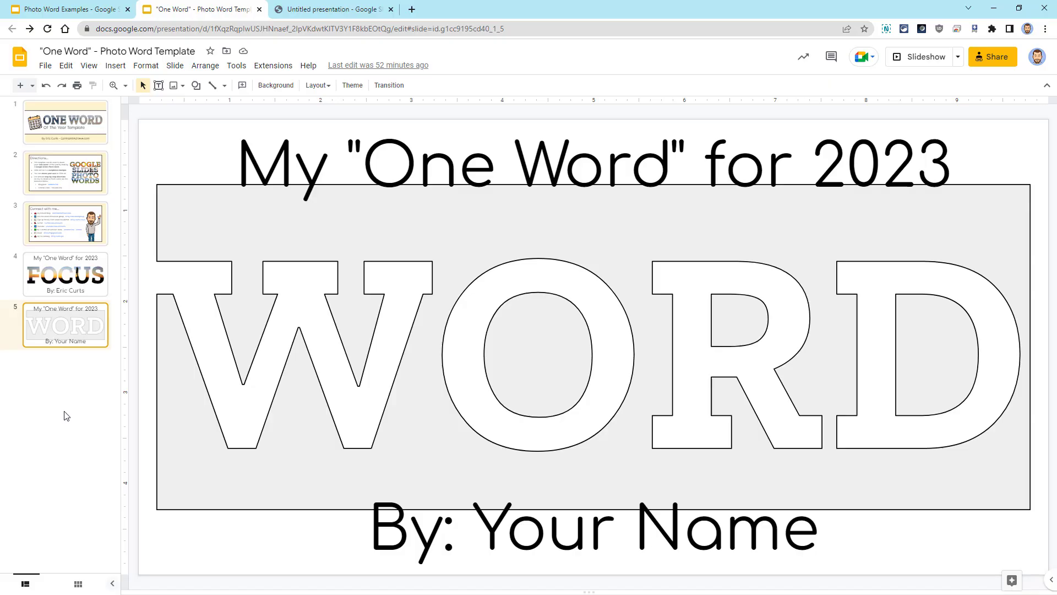
pyautogui.hotkey('ctrl', 'pageup')
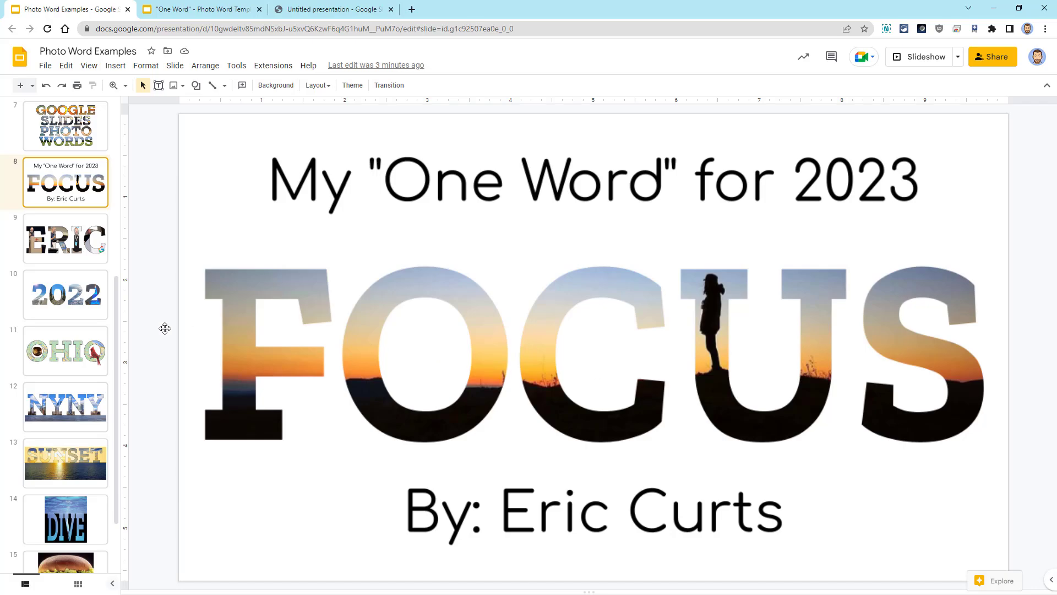
# Step: Revisit the NYNY, SUNSET, DIVE and BURGER examples, then switch to the blank Photo Word Demo deck
pyautogui.click(63, 399)
pyautogui.click(58, 457)
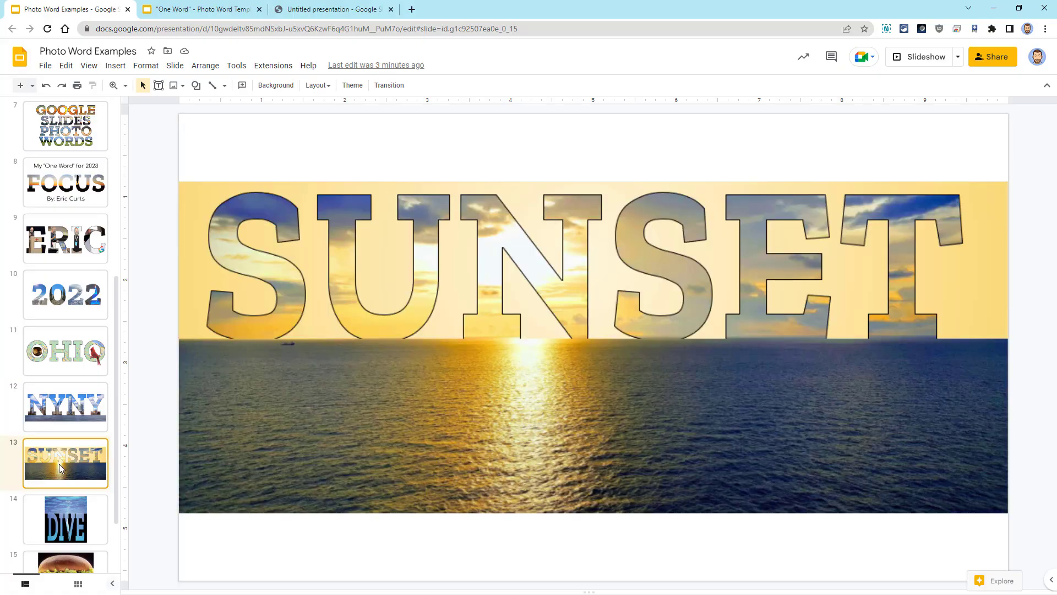
pyautogui.click(65, 503)
pyautogui.click(77, 565)
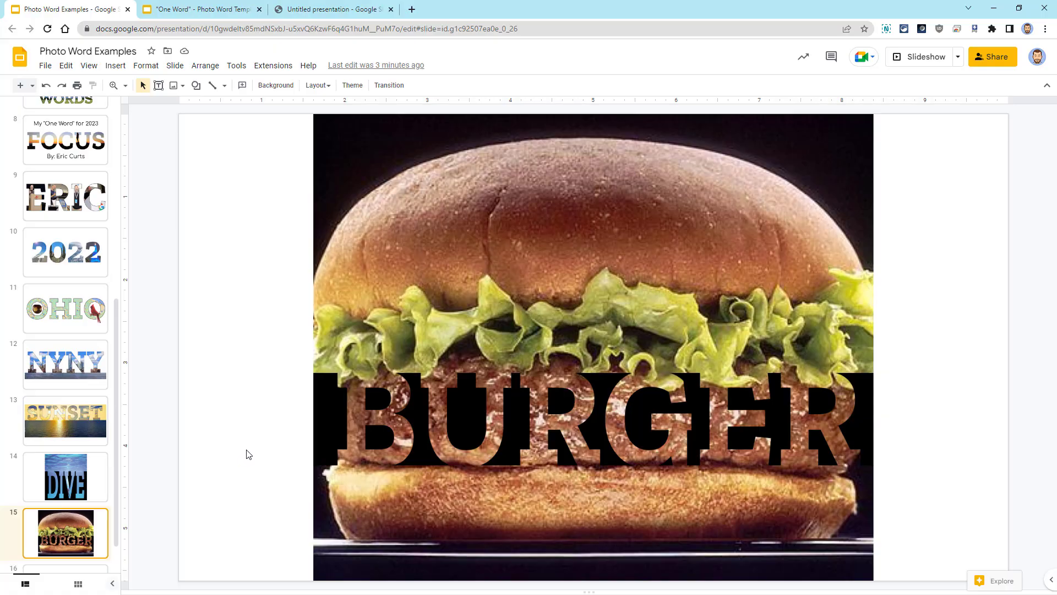
pyautogui.hotkey('ctrl', '3')
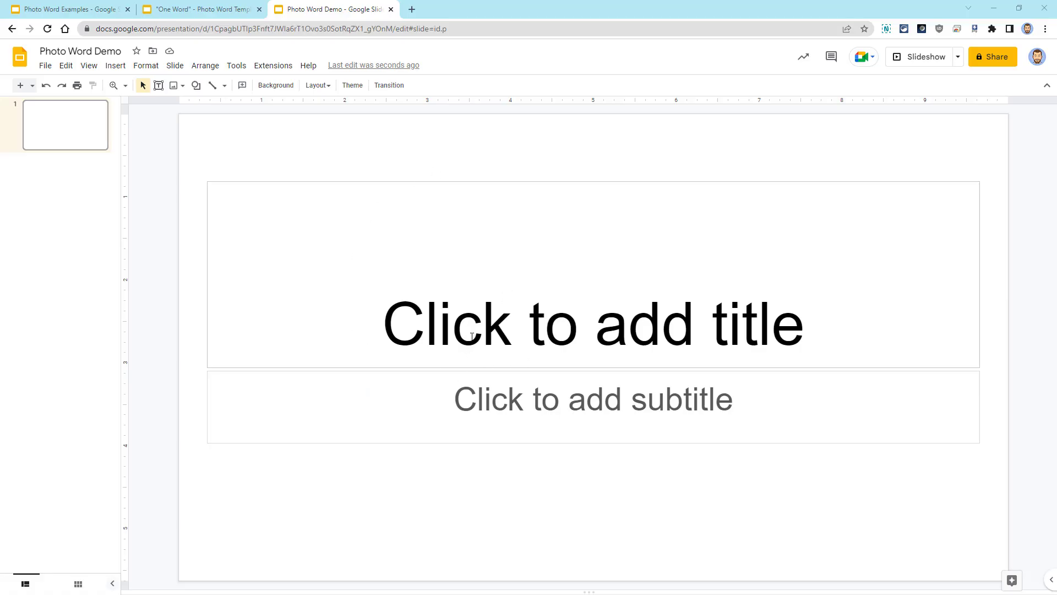
# Step: Delete the title and subtitle placeholders and start a word art entry reading FOCUS
pyautogui.moveTo(425, 162); pyautogui.dragTo(550, 495)
pyautogui.press('Delete')
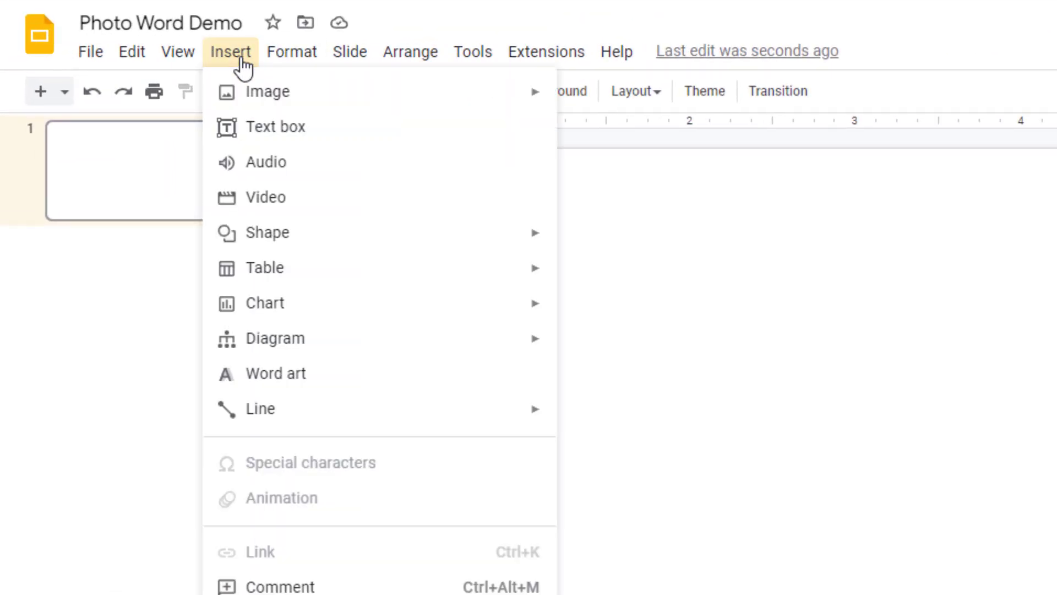
pyautogui.click(301, 378)
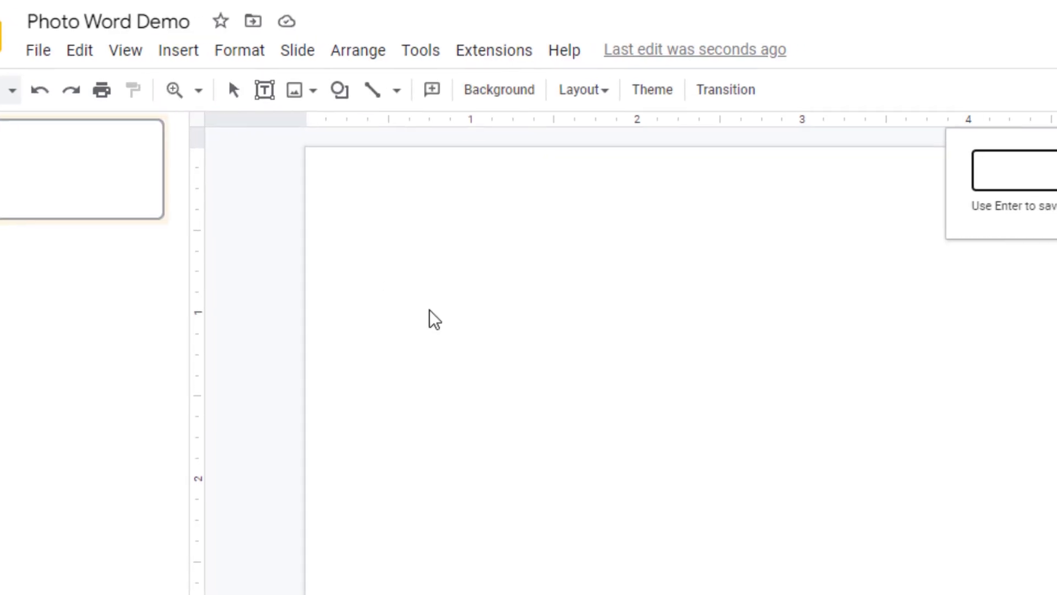
pyautogui.write('FOCUS')
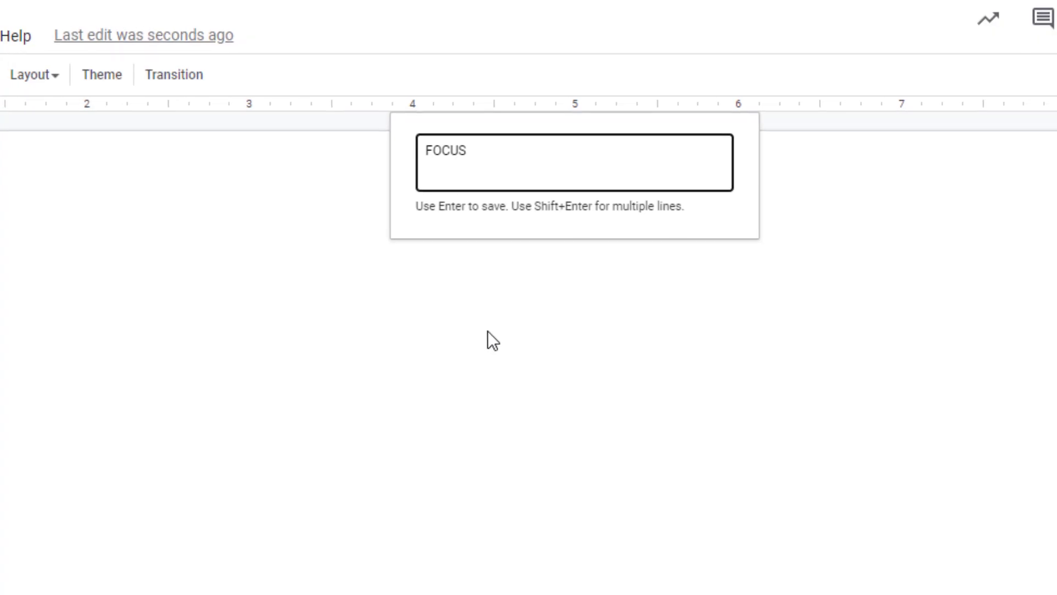
# Step: Place the FOCUS word art on the slide, then switch to the Zilla Slab Highlight font page
pyautogui.press('Return')
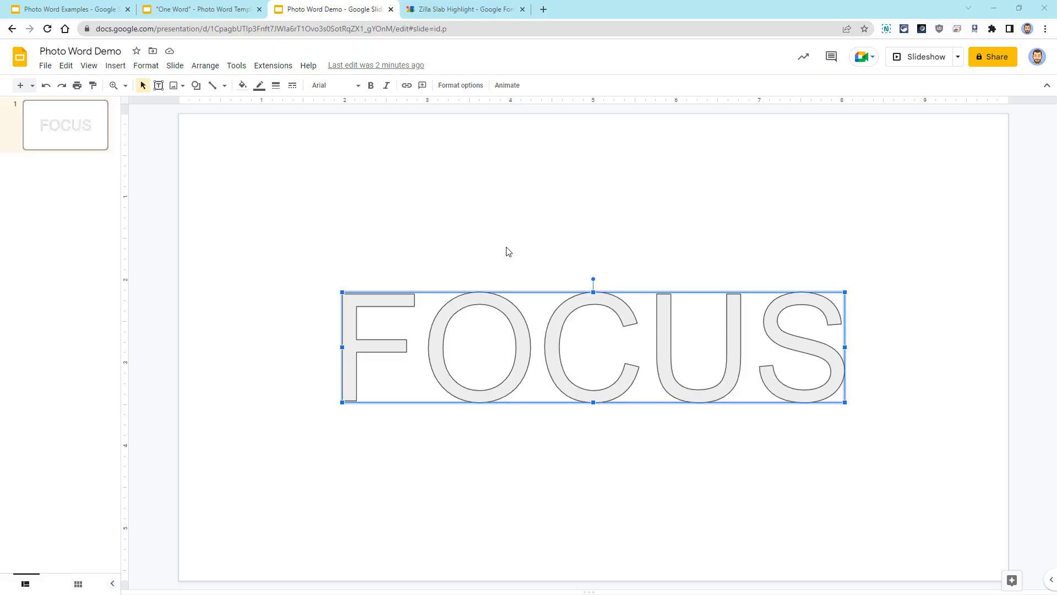
pyautogui.hotkey('ctrl', 'Tab')
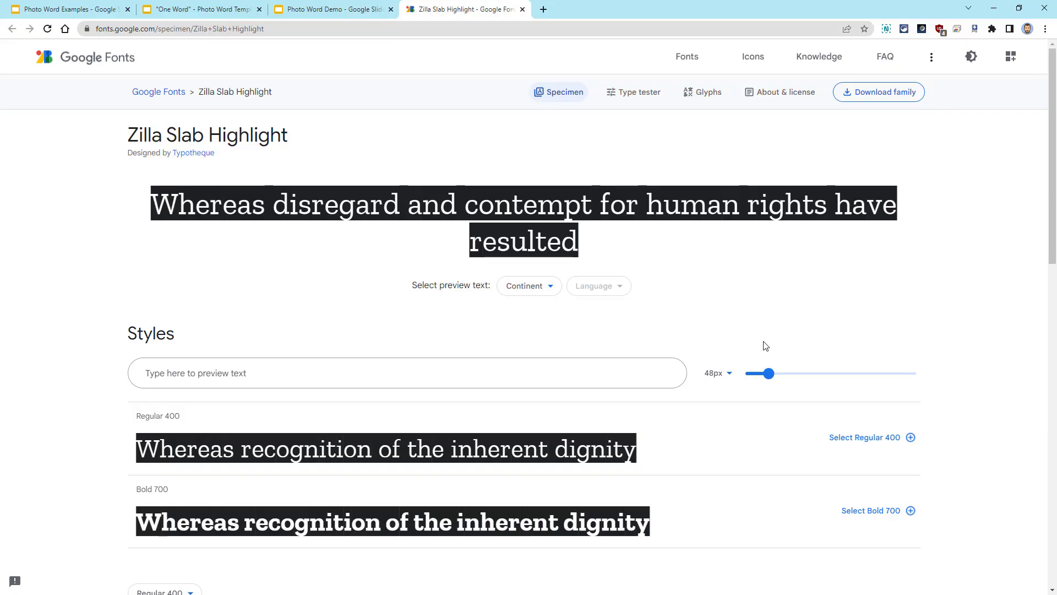
# Step: Review the Zilla Slab Highlight styles, then return to the Photo Word Demo slide
pyautogui.hotkey('ctrl', 'shift', 'Tab')
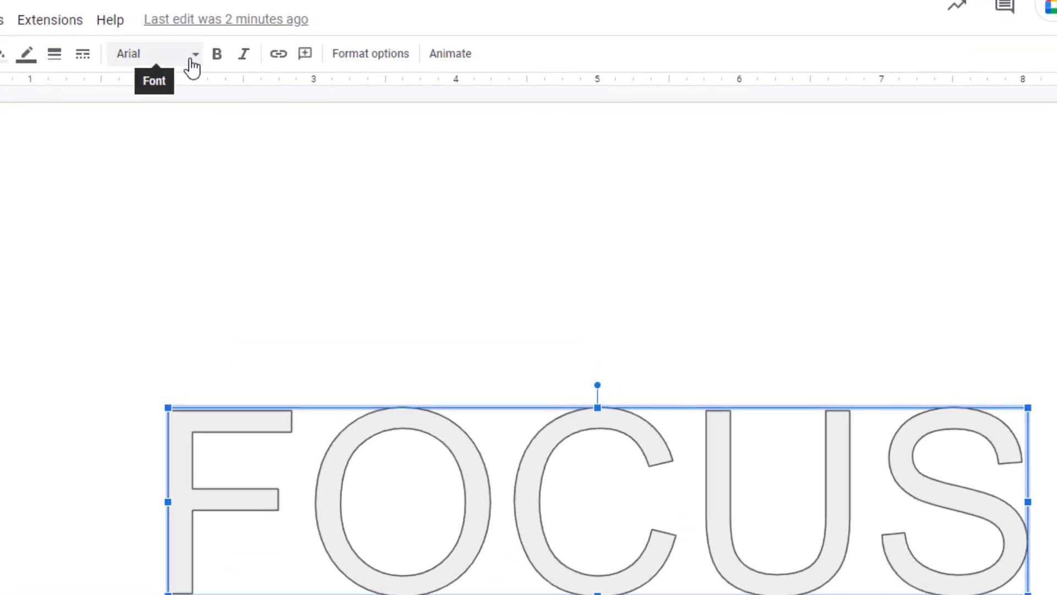
# Step: Search 'Zilla' in More fonts and add Zilla Slab Highlight to the font list
pyautogui.click(191, 60)
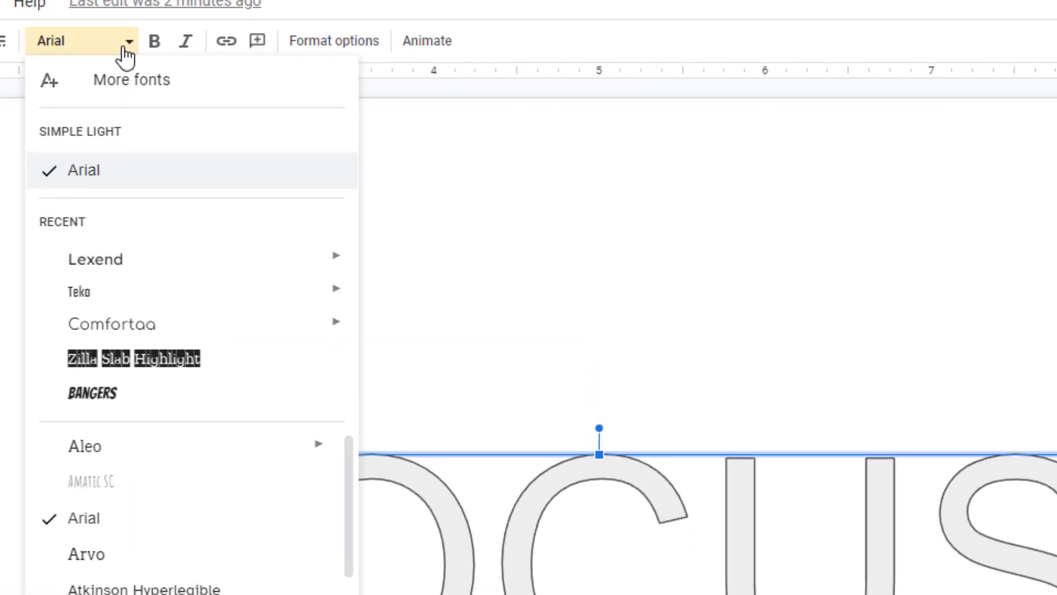
pyautogui.click(162, 83)
pyautogui.click(163, 259)
pyautogui.write('Zilla')
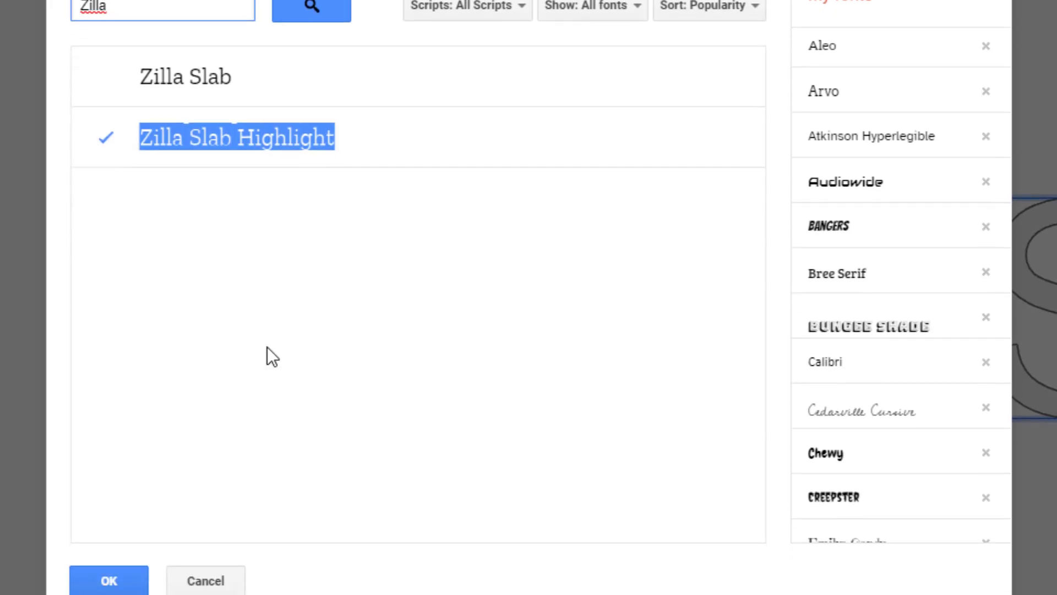
pyautogui.click(112, 526)
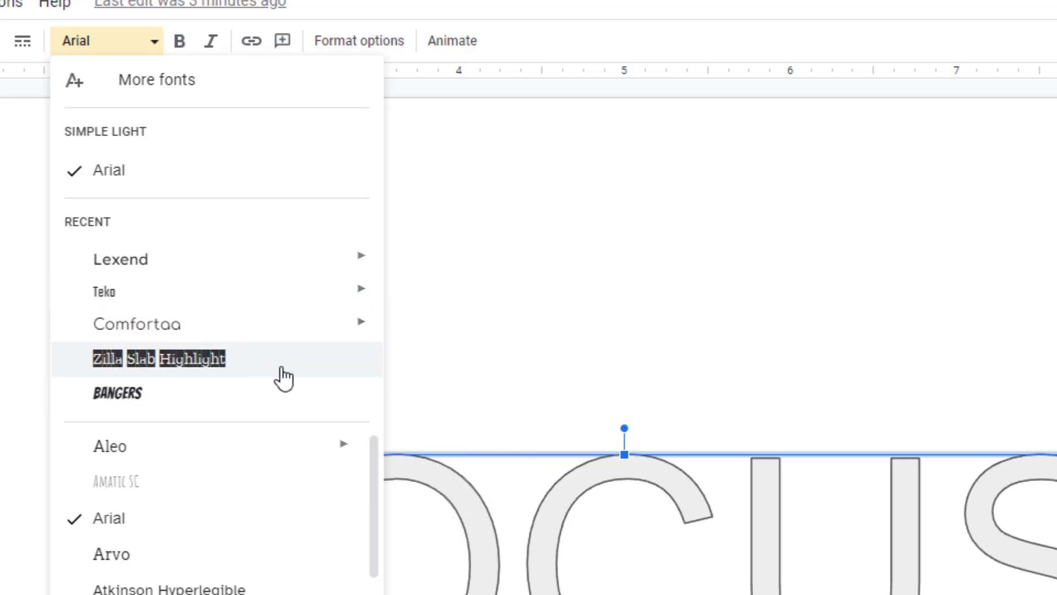
pyautogui.click(404, 594)
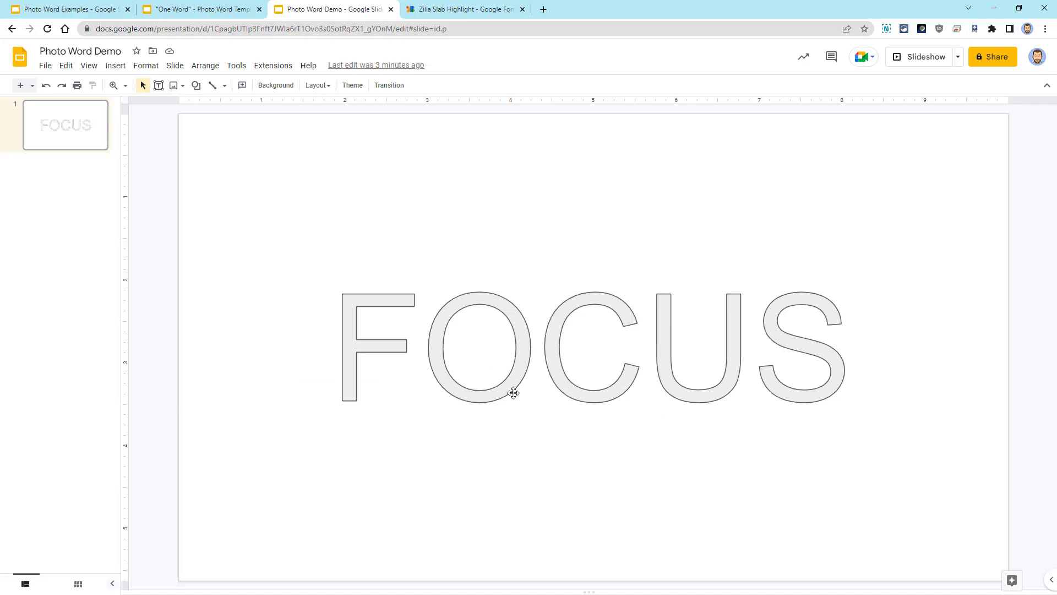
# Step: Set FOCUS in bold Zilla Slab Highlight and stretch its box across most of the slide
pyautogui.click(468, 382)
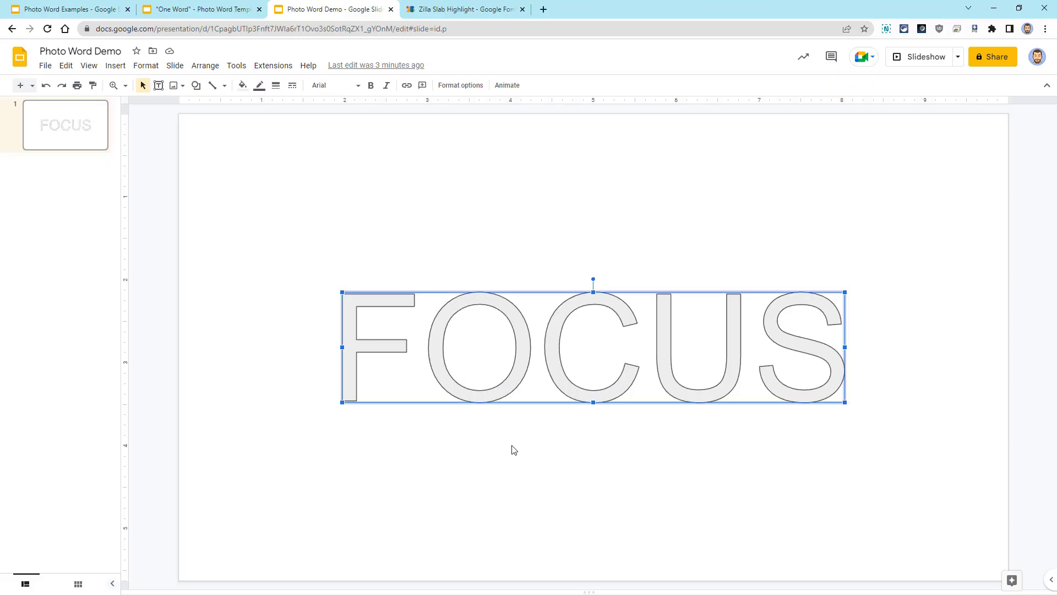
pyautogui.click(358, 89)
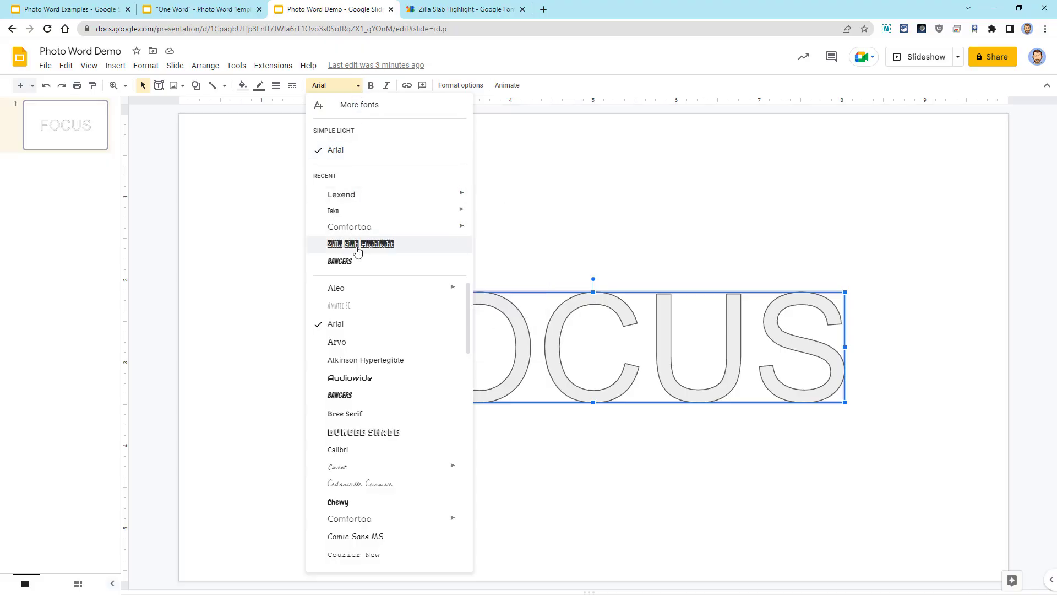
pyautogui.click(394, 247)
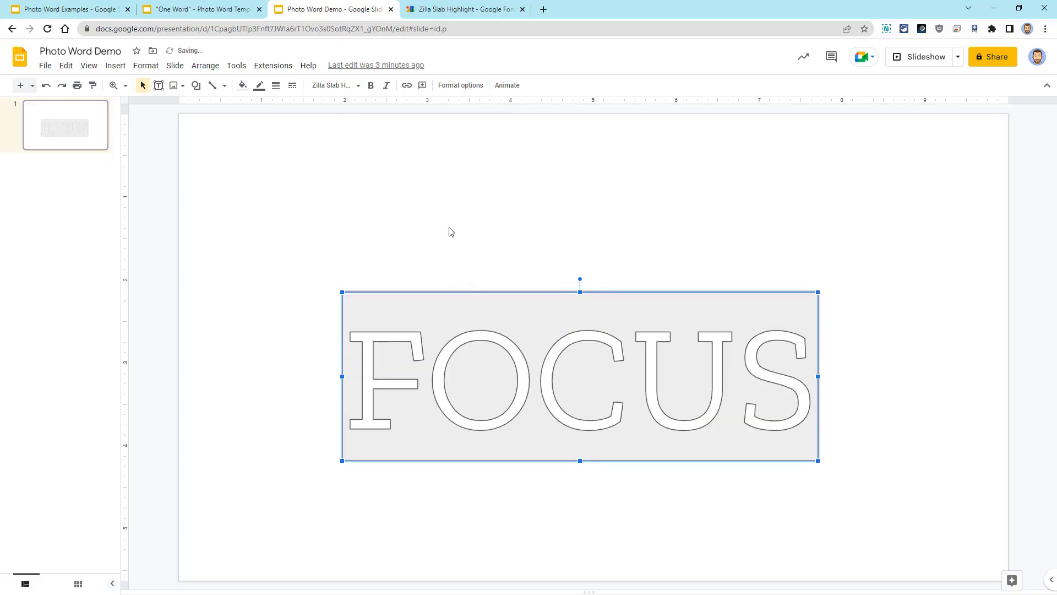
pyautogui.click(371, 87)
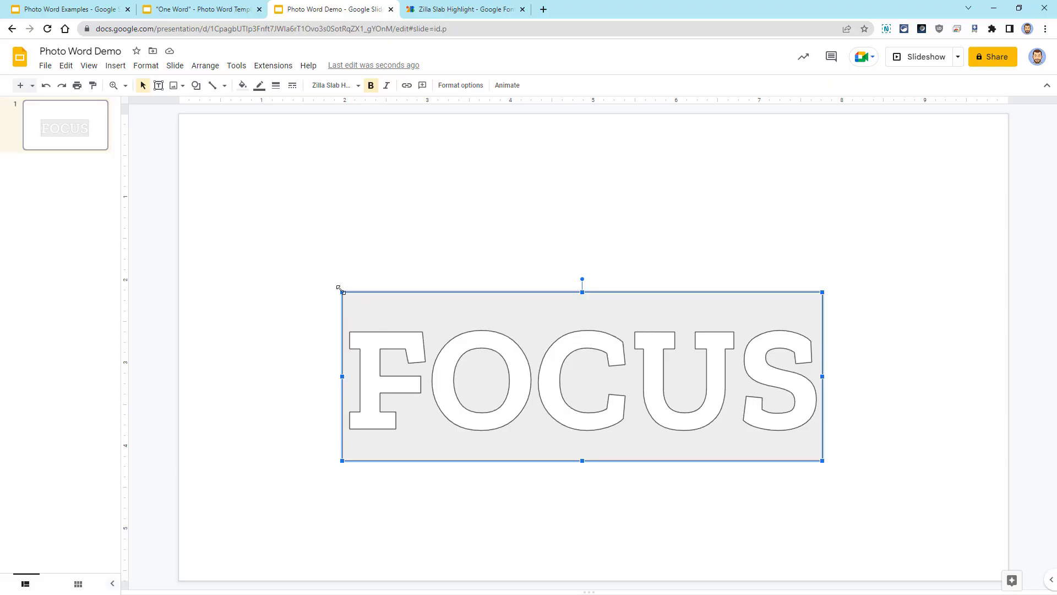
pyautogui.moveTo(336, 285); pyautogui.dragTo(223, 190)
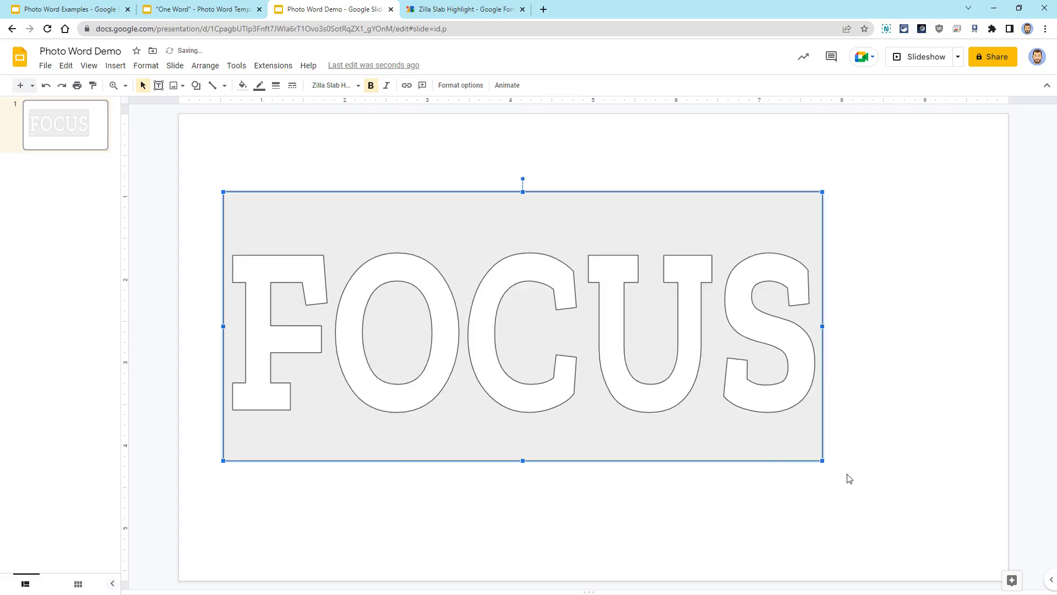
pyautogui.moveTo(822, 460); pyautogui.dragTo(955, 481)
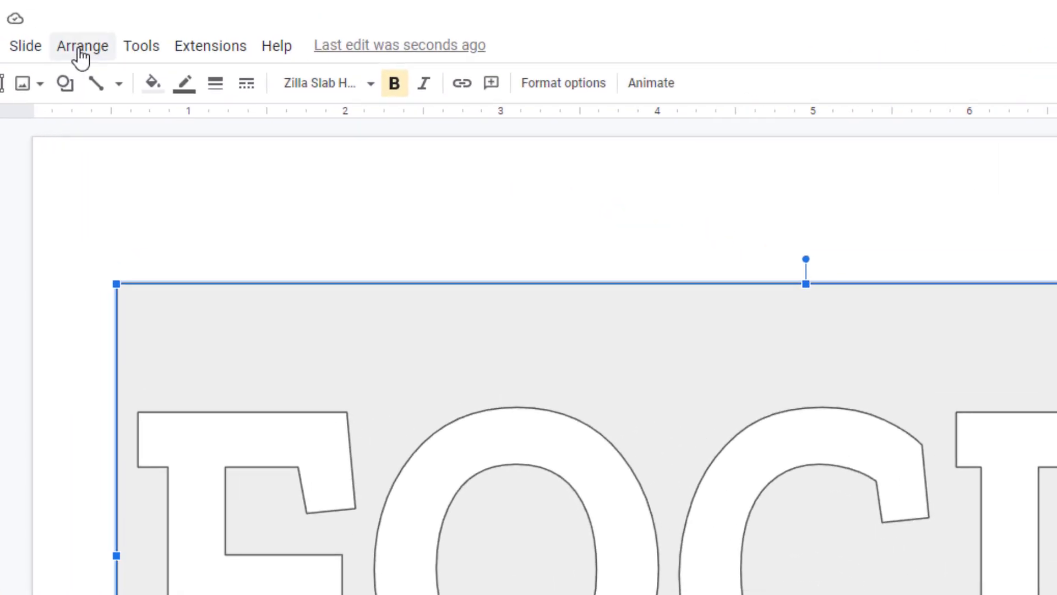
# Step: Use Arrange > Center on page to centre the FOCUS box horizontally, then vertically
pyautogui.click(80, 53)
pyautogui.moveTo(118, 192)
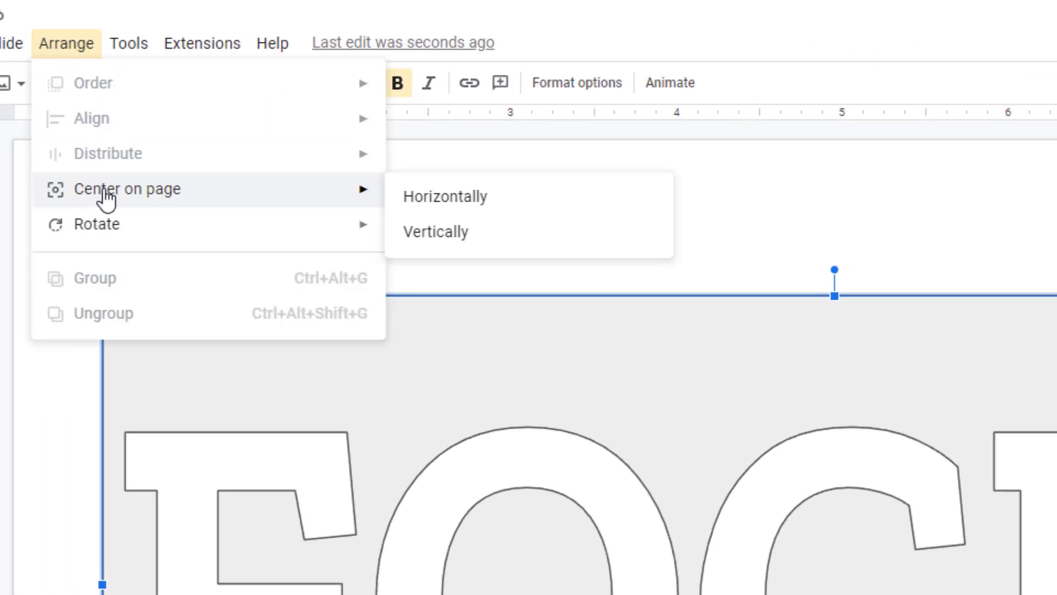
pyautogui.click(447, 202)
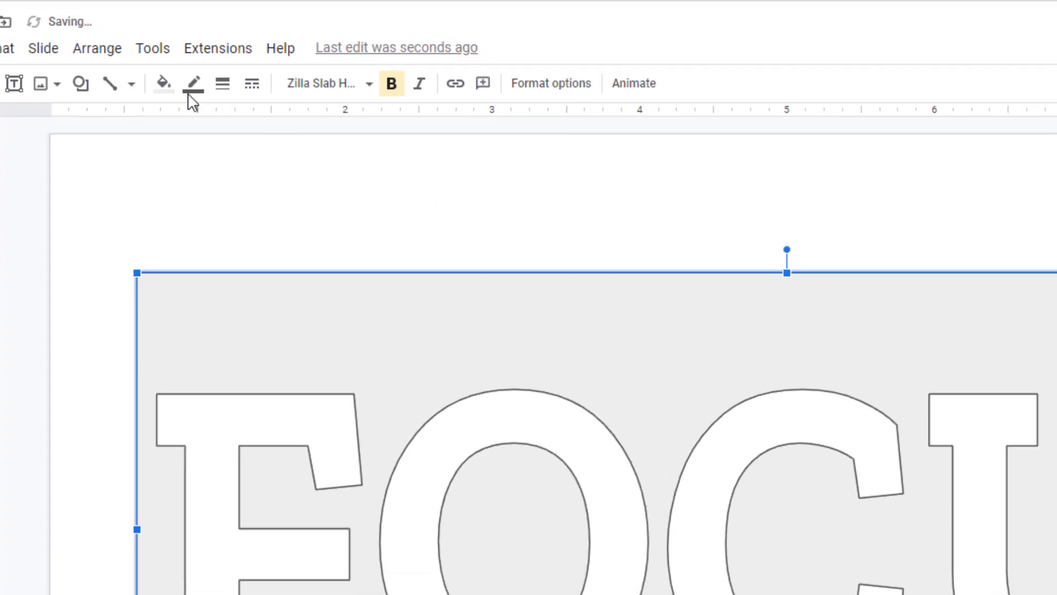
pyautogui.click(104, 49)
pyautogui.moveTo(360, 193)
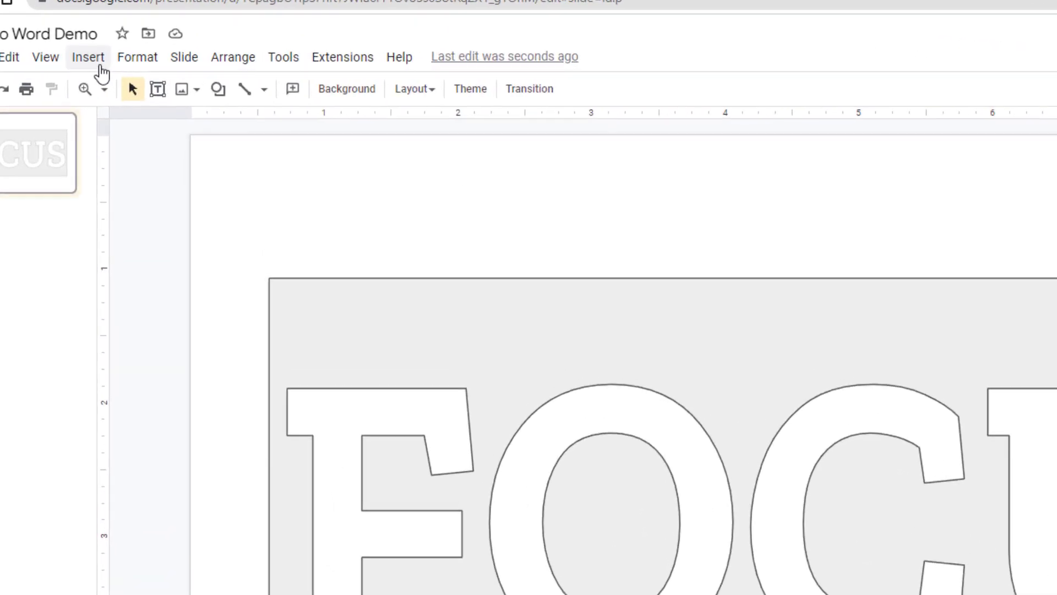
# Step: Search the web for 'sunset peace solitude calm nature' and insert the photo with the lone figure
pyautogui.click(101, 66)
pyautogui.moveTo(113, 99)
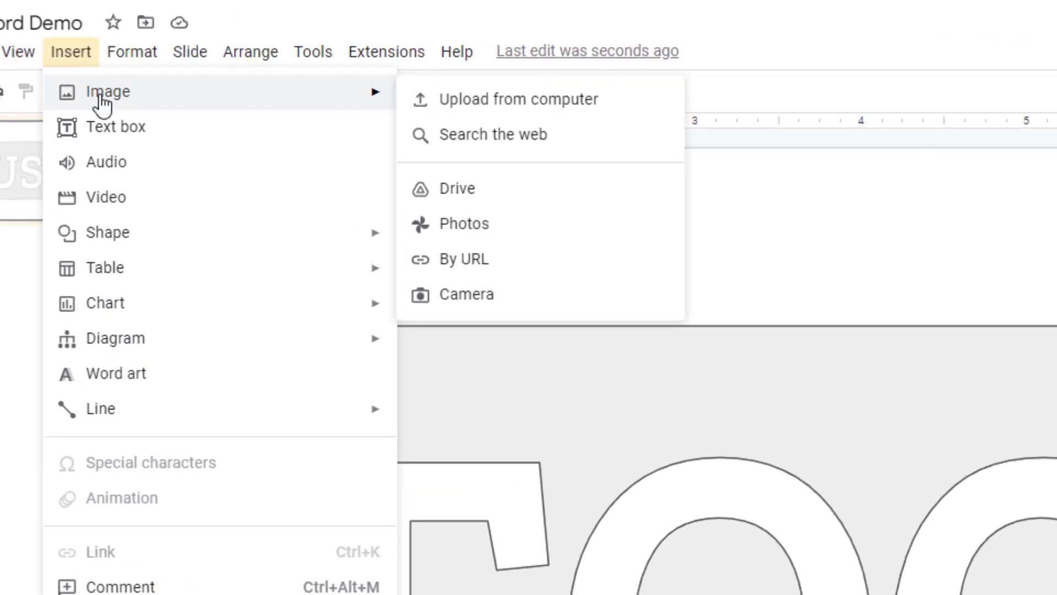
pyautogui.click(476, 148)
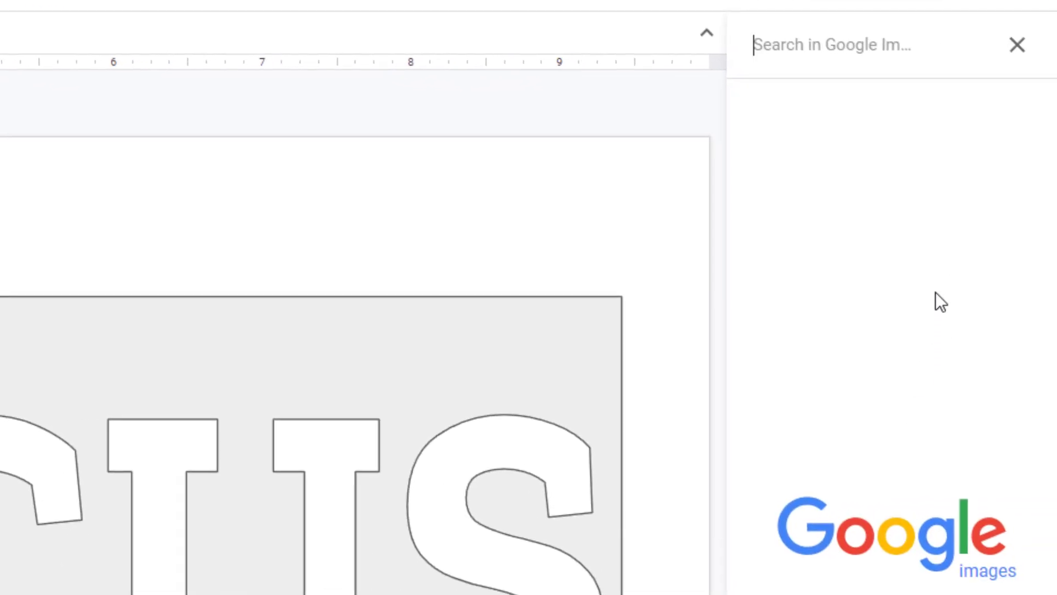
pyautogui.write('sunset peace solitude calm nature')
pyautogui.press('Return')
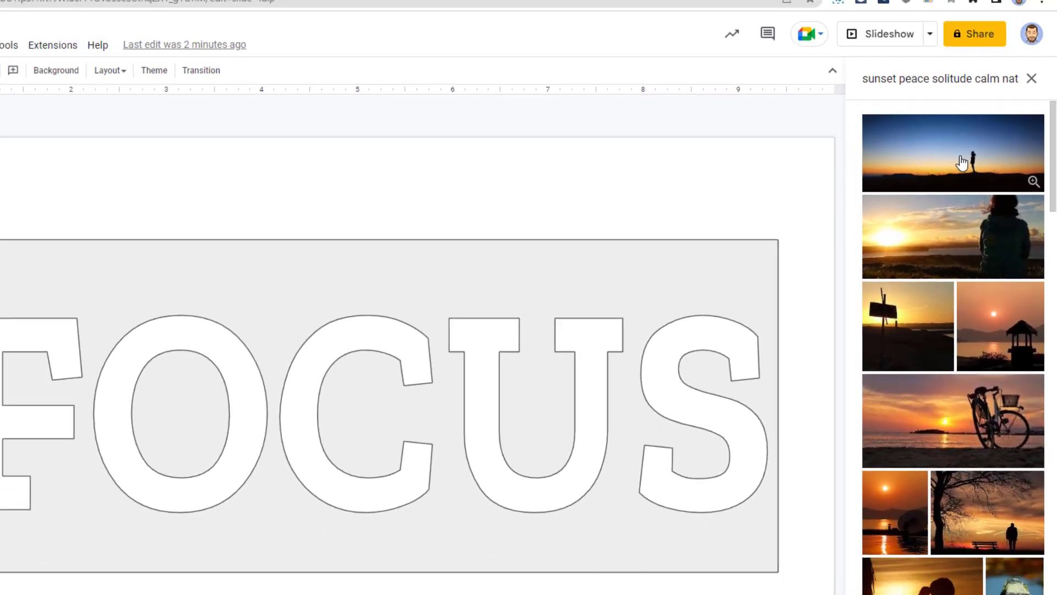
pyautogui.click(948, 174)
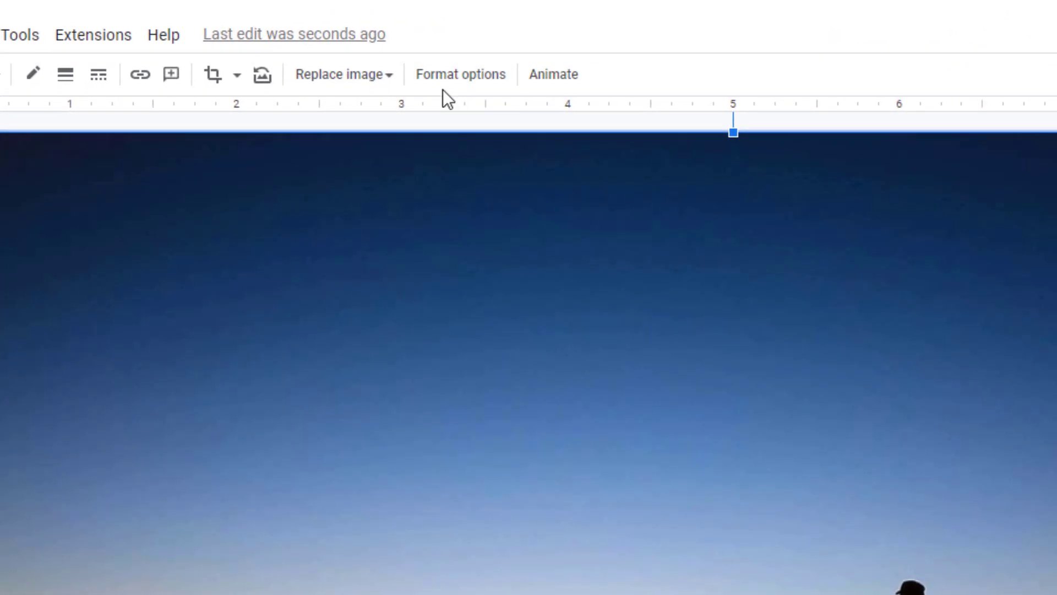
# Step: Raise the sunset photo's transparency under Format options > Adjustments so the FOCUS outlines show through
pyautogui.click(448, 88)
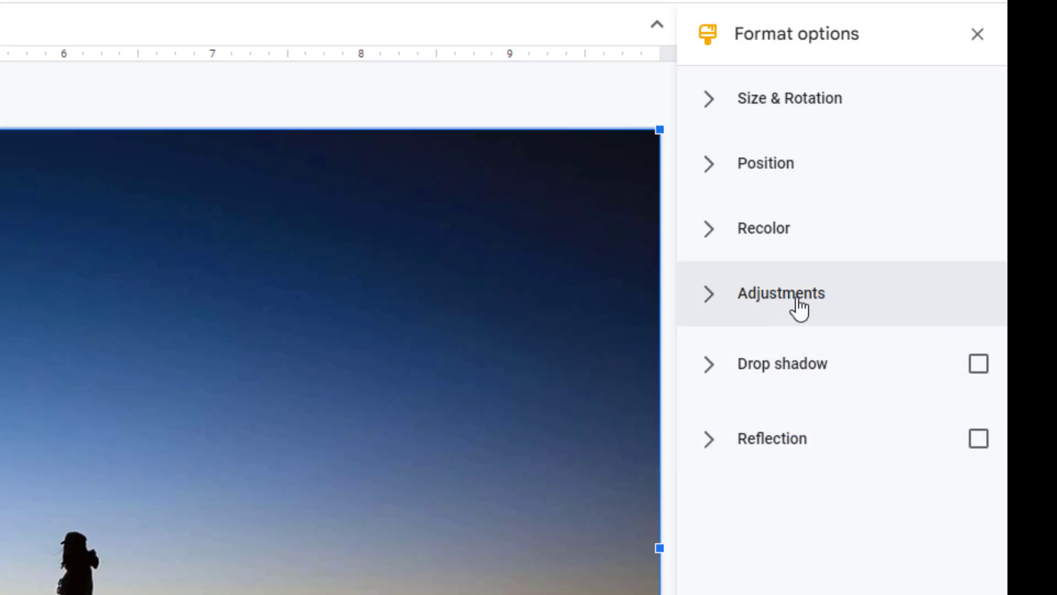
pyautogui.click(799, 308)
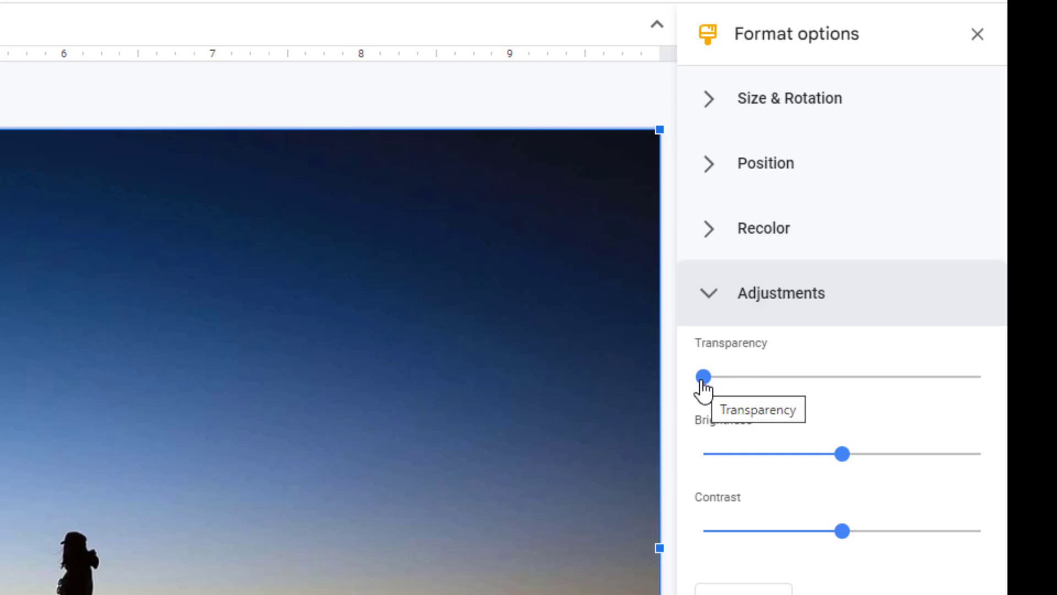
pyautogui.moveTo(703, 387); pyautogui.dragTo(835, 396)
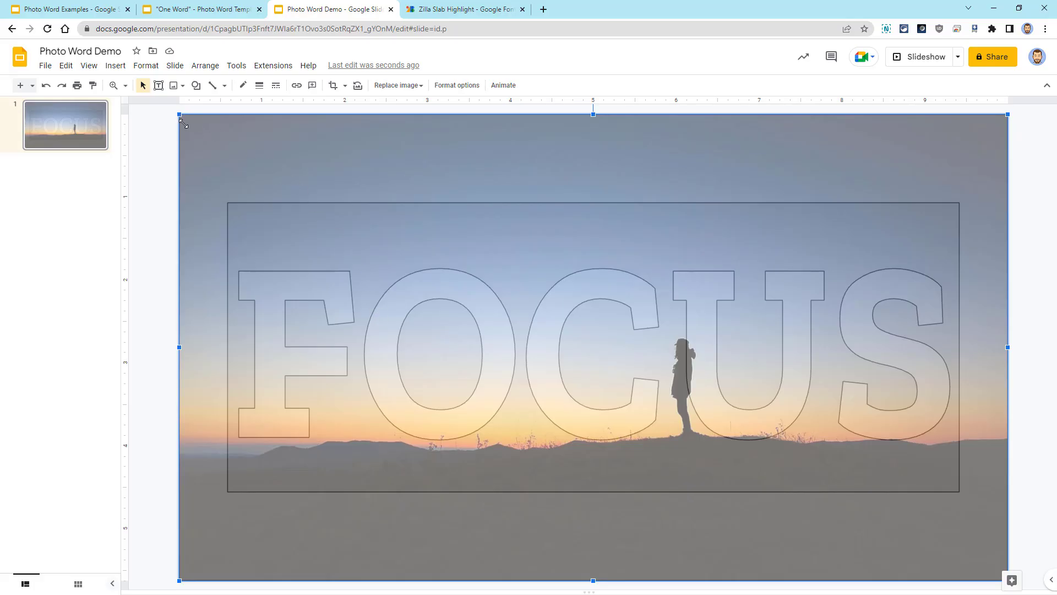
# Step: Shrink the photo from its top-left corner and crop a strip off its top
pyautogui.moveTo(185, 127); pyautogui.dragTo(211, 141)
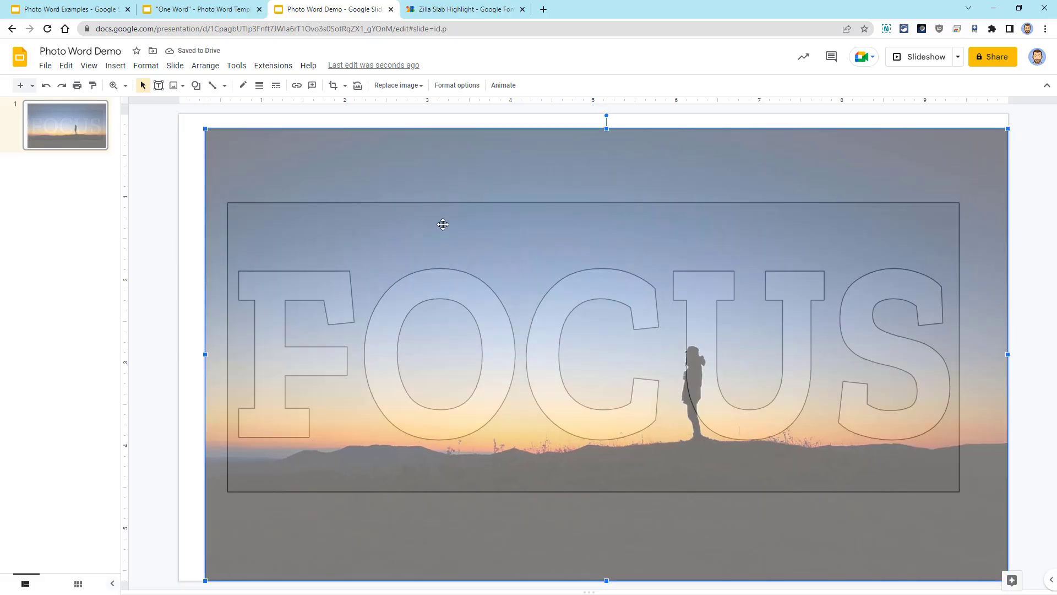
pyautogui.doubleClick(553, 173)
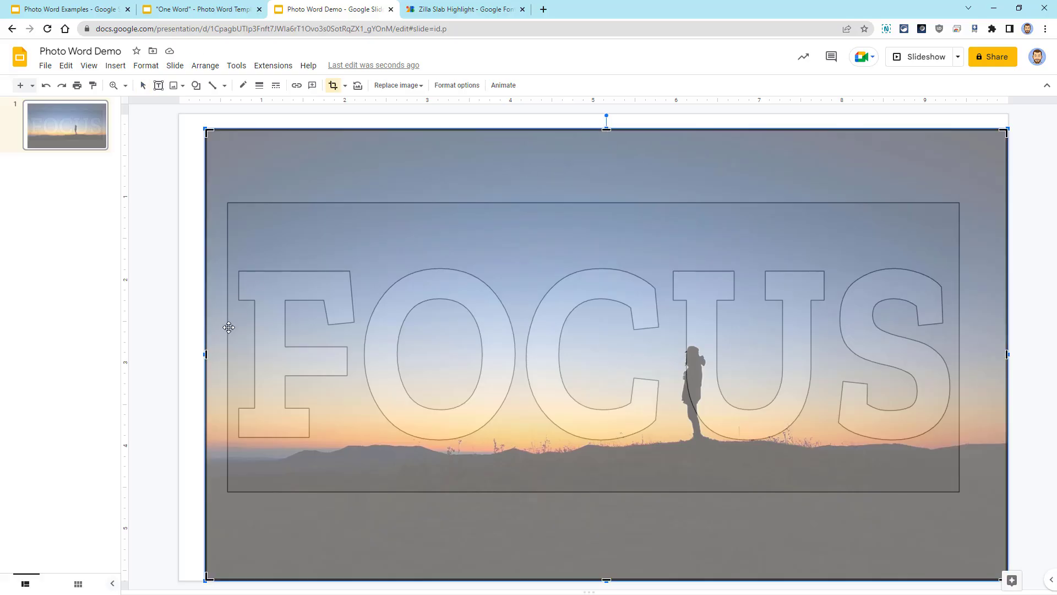
pyautogui.moveTo(606, 130); pyautogui.dragTo(605, 171)
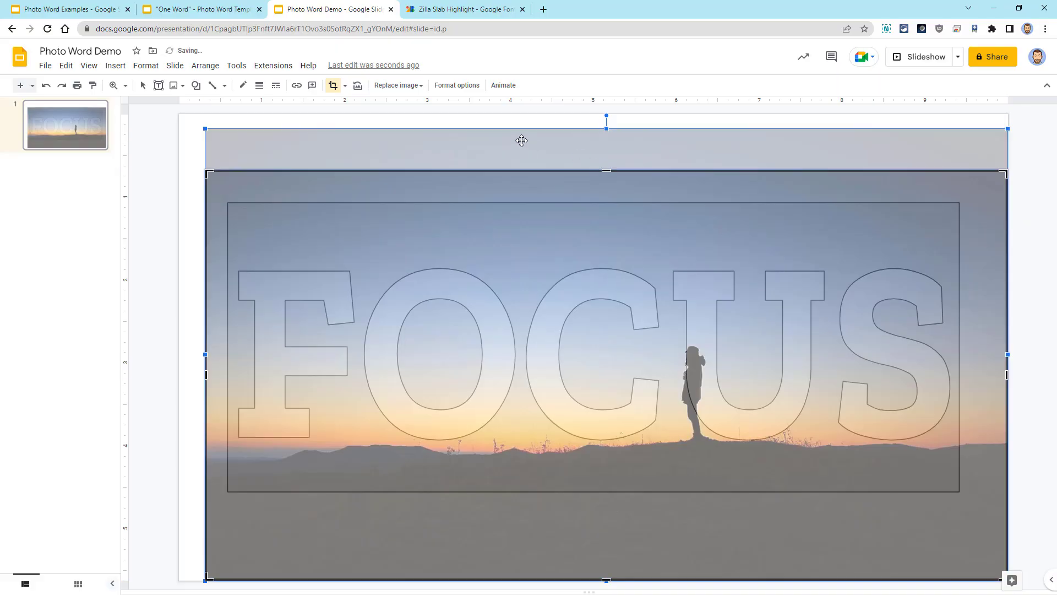
pyautogui.click(333, 88)
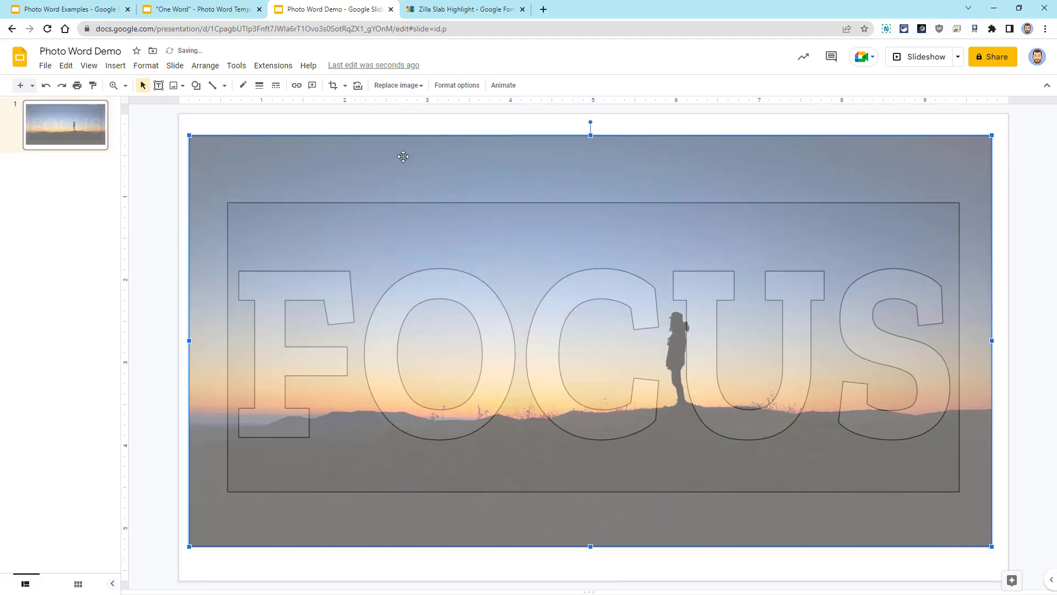
# Step: At 100% zoom, move the photo slightly right and nudge it up over the word box
pyautogui.moveTo(404, 158)
pyautogui.mouseDown()
pyautogui.moveTo(444, 180)
pyautogui.moveTo(407, 170)
pyautogui.mouseUp()
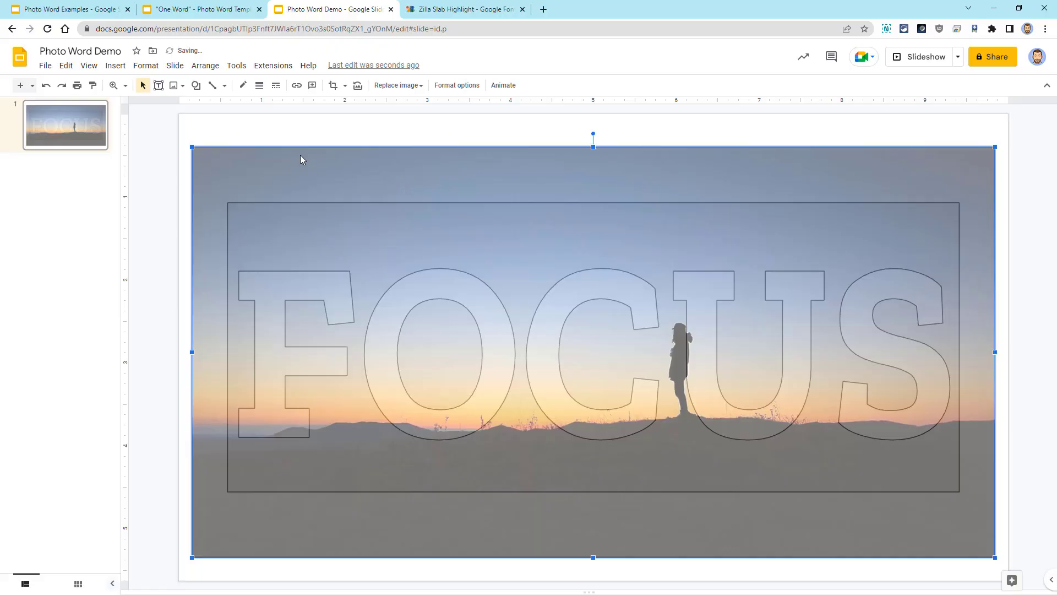
pyautogui.click(126, 86)
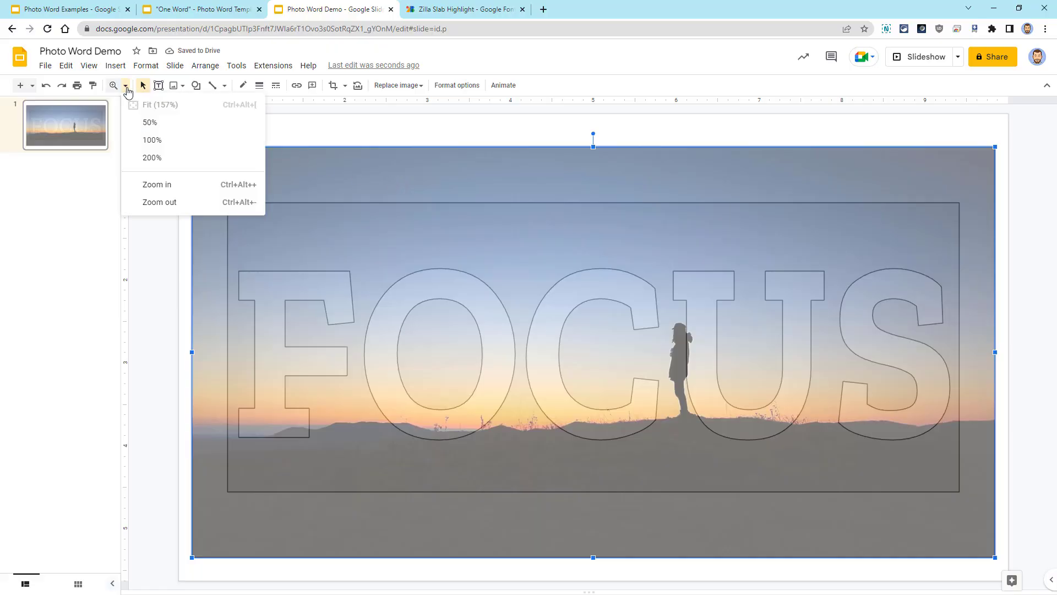
pyautogui.click(147, 141)
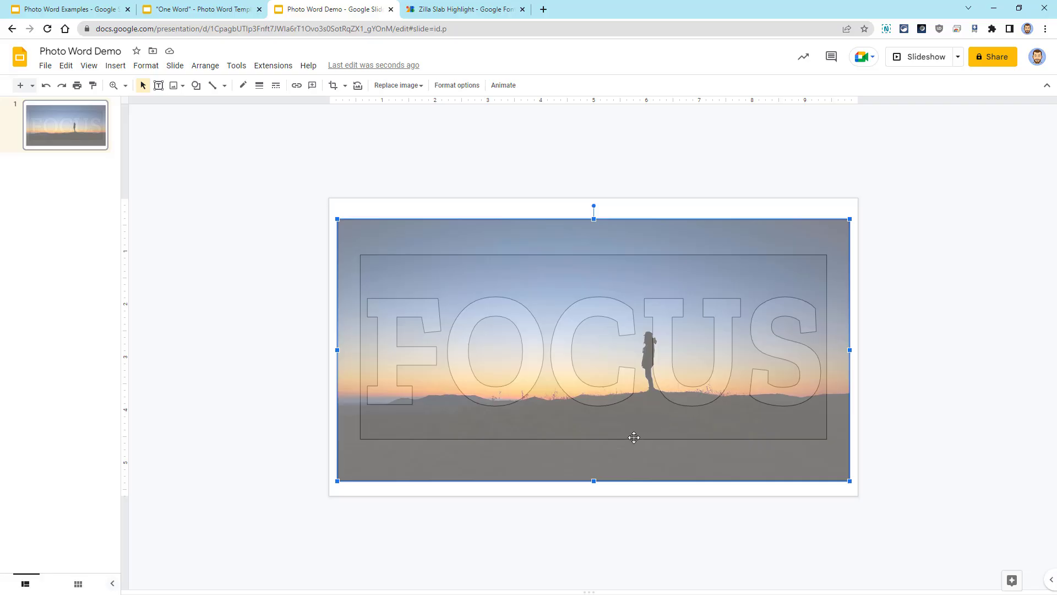
pyautogui.moveTo(634, 444); pyautogui.dragTo(643, 451)
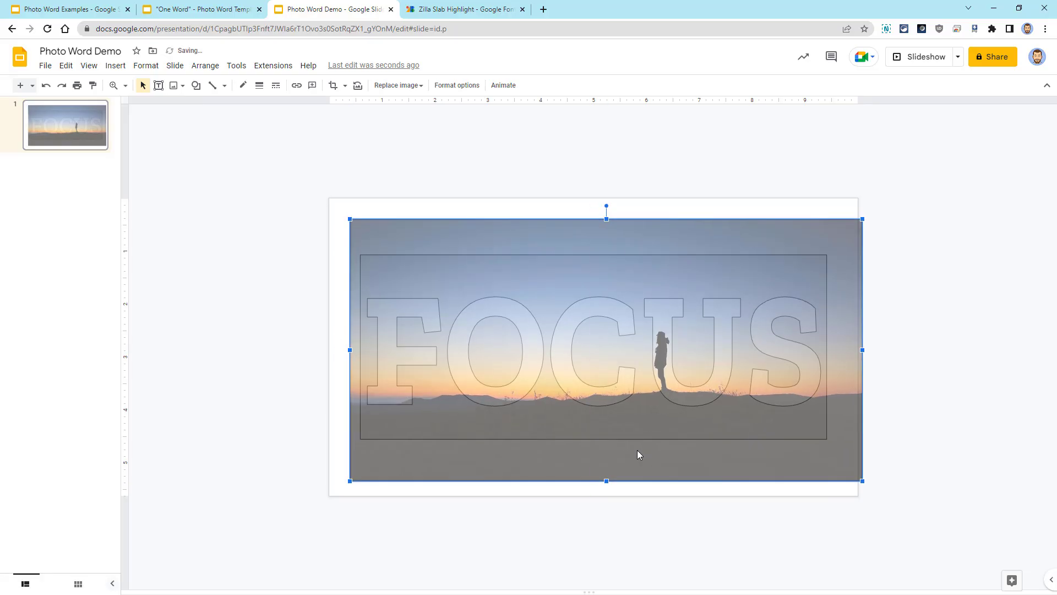
pyautogui.press('Up')
pyautogui.press('Up')
pyautogui.press('Up')
pyautogui.press('Up')
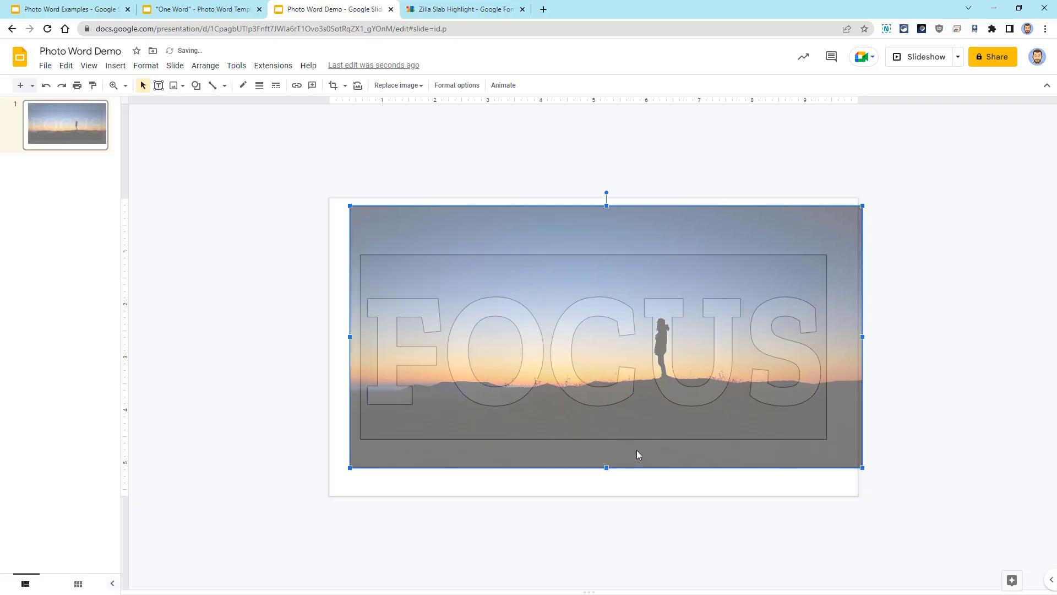
pyautogui.press('Up')
pyautogui.press('Up')
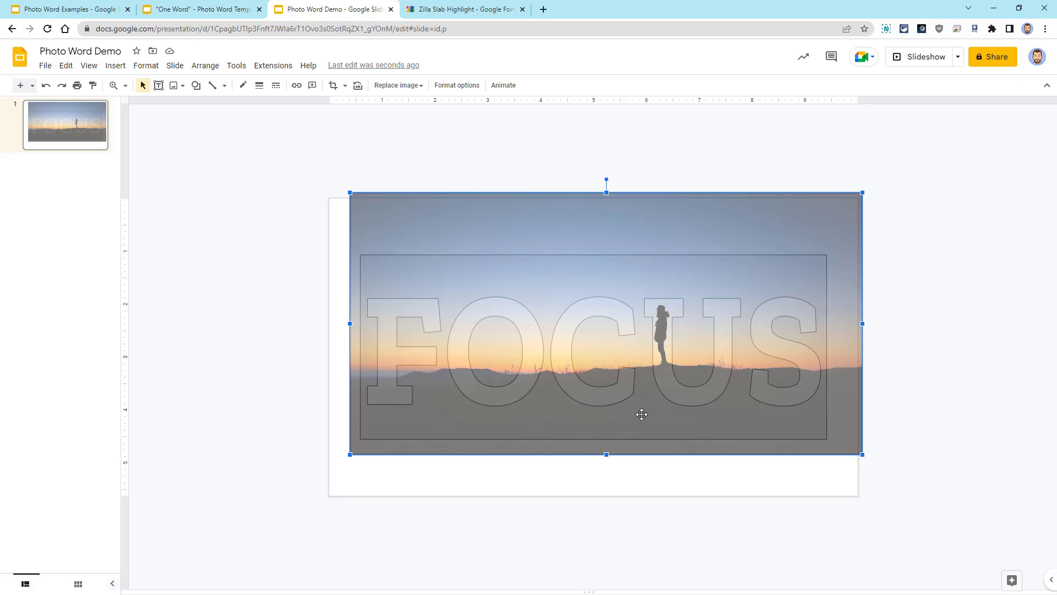
# Step: Crop the photo's top, bottom, left and right edges in to the span from F to S
pyautogui.doubleClick(556, 381)
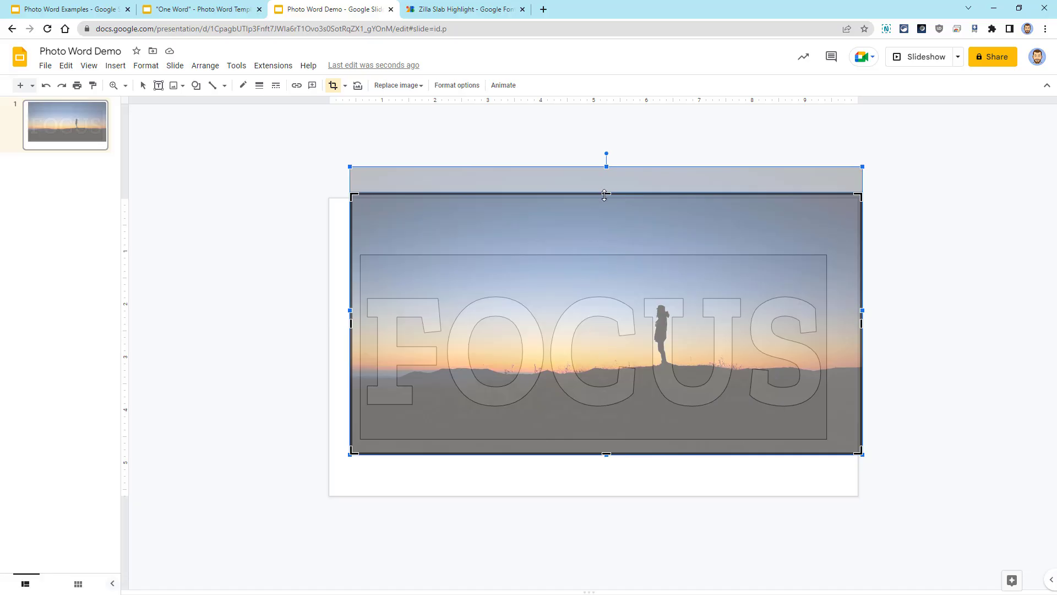
pyautogui.moveTo(604, 199); pyautogui.dragTo(603, 283)
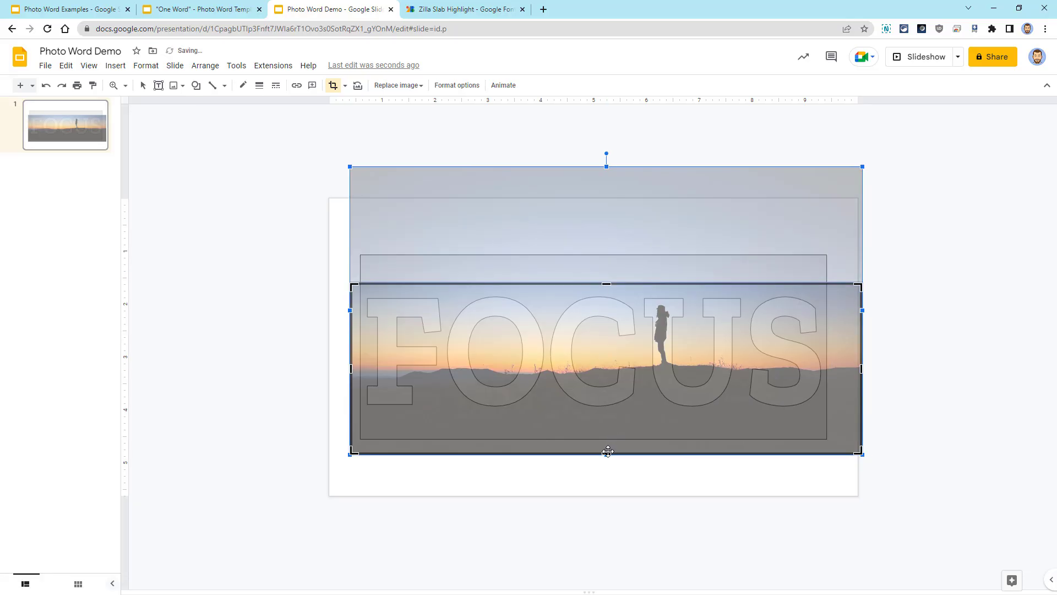
pyautogui.moveTo(607, 453); pyautogui.dragTo(606, 421)
pyautogui.moveTo(351, 352); pyautogui.dragTo(366, 352)
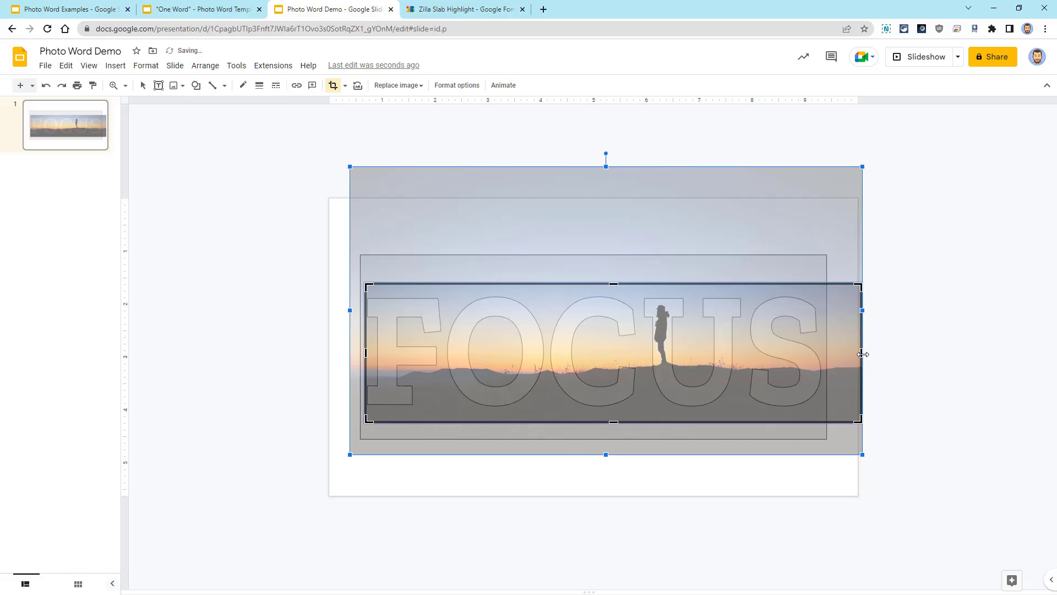
pyautogui.moveTo(862, 354); pyautogui.dragTo(821, 352)
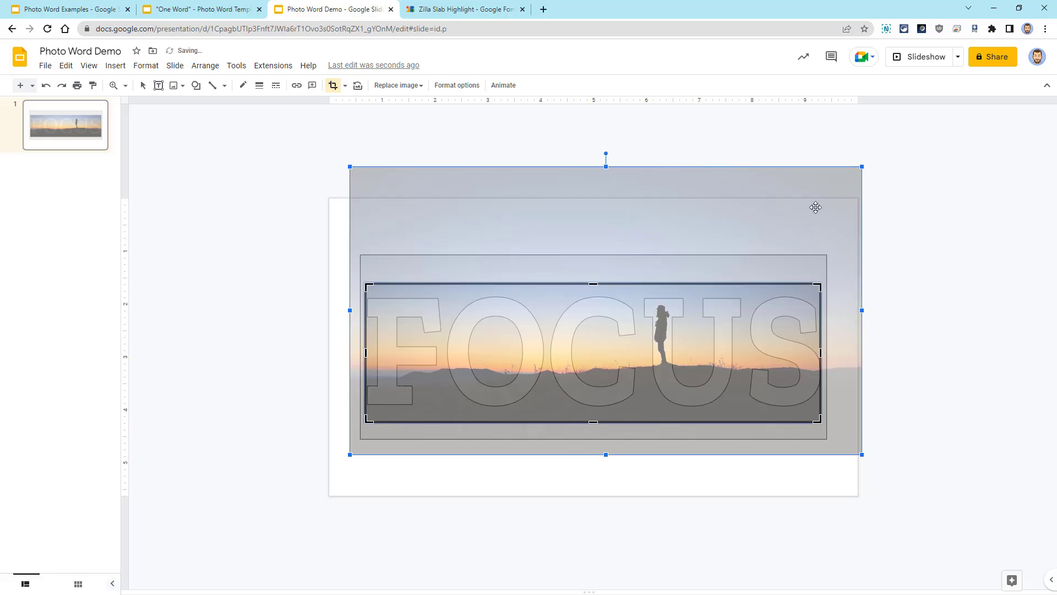
pyautogui.click(332, 87)
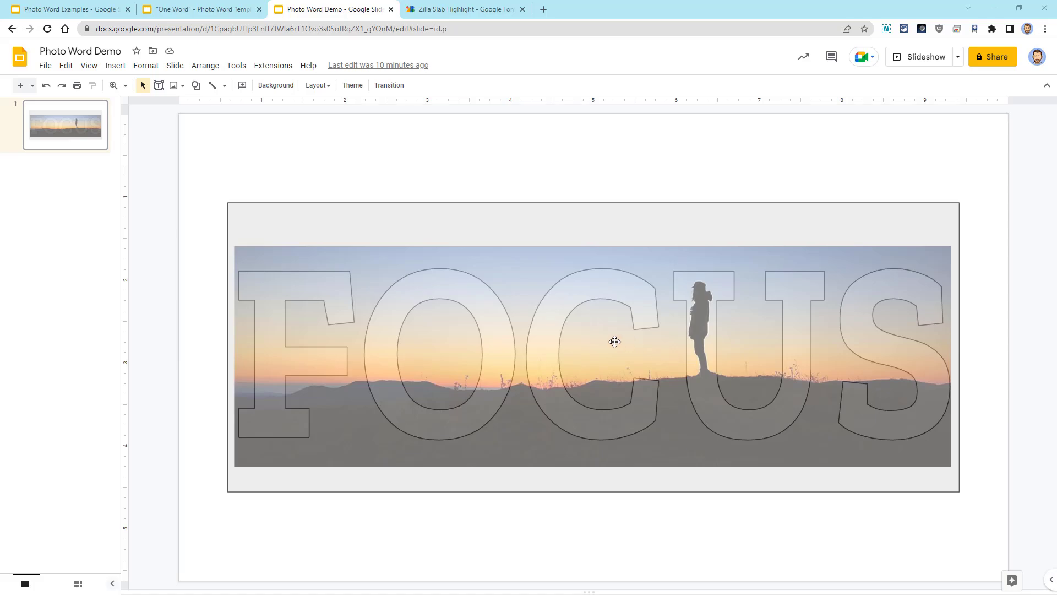
# Step: Set the cropped sunset photo's transparency back to 0 in Format options
pyautogui.click(535, 298)
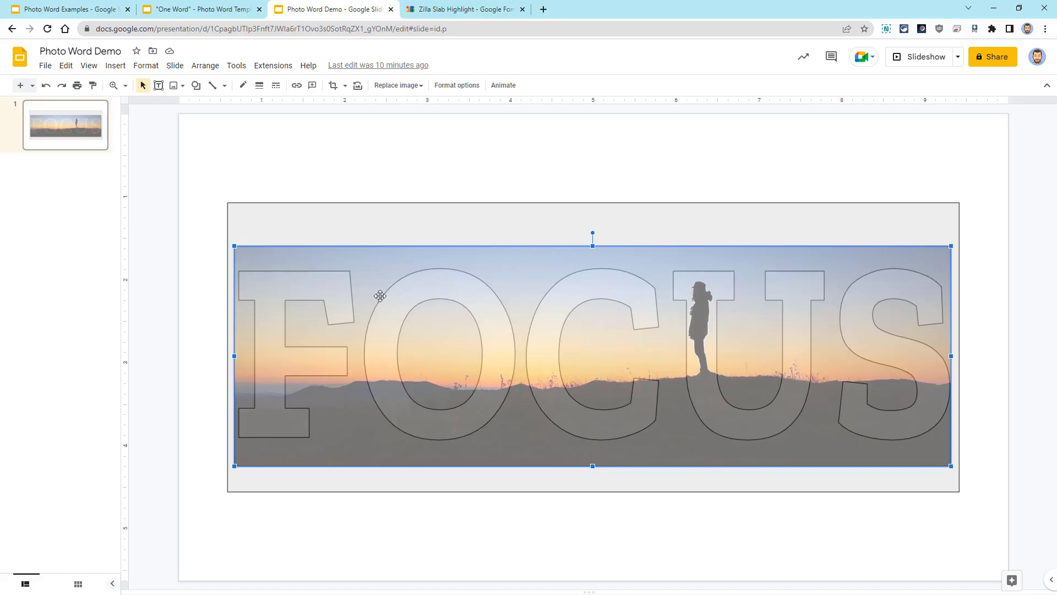
pyautogui.click(447, 87)
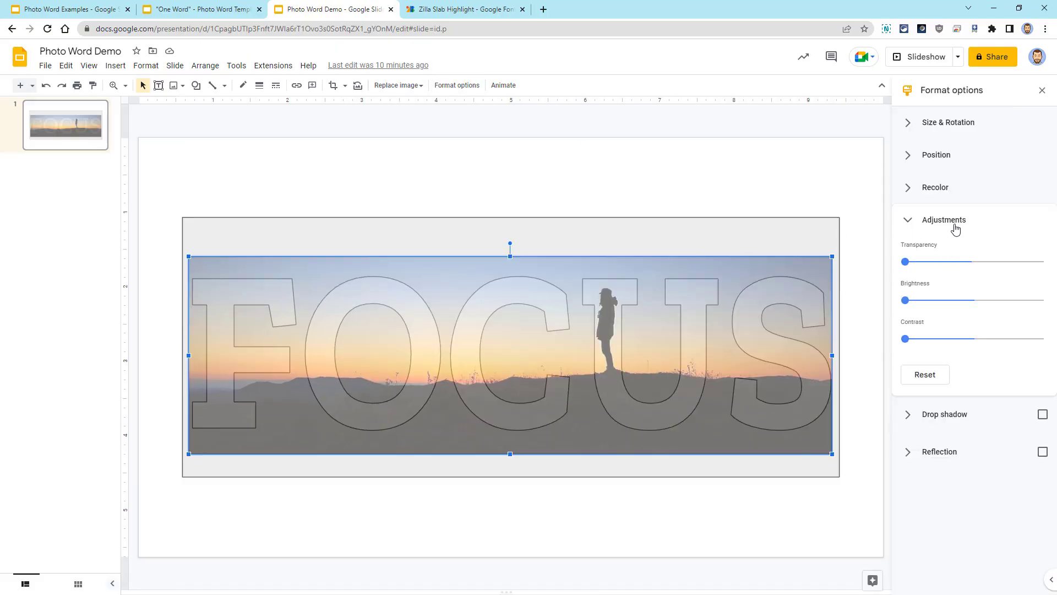
pyautogui.click(983, 262)
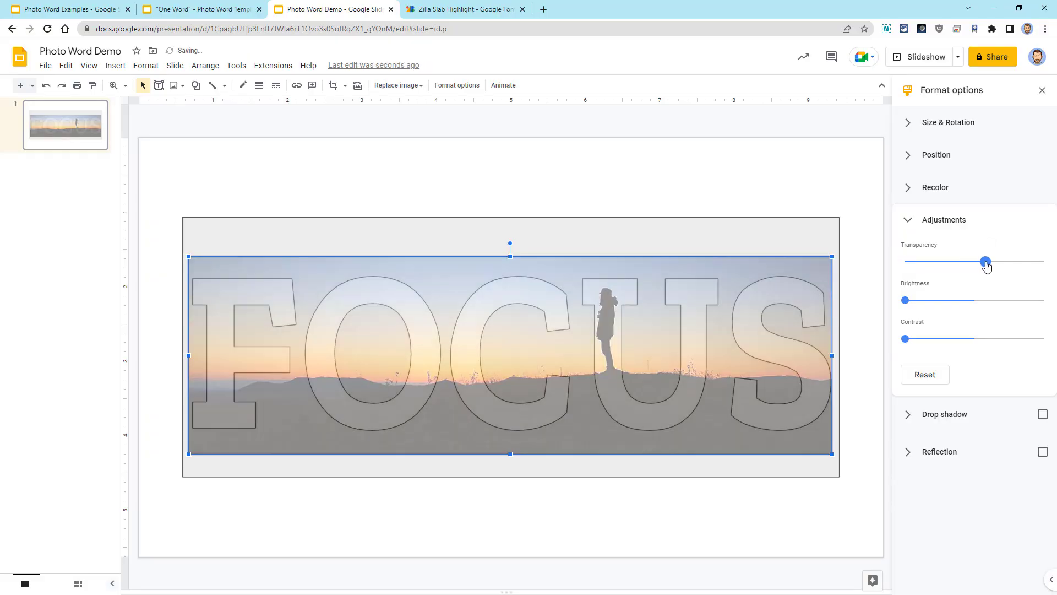
pyautogui.moveTo(985, 262); pyautogui.dragTo(905, 263)
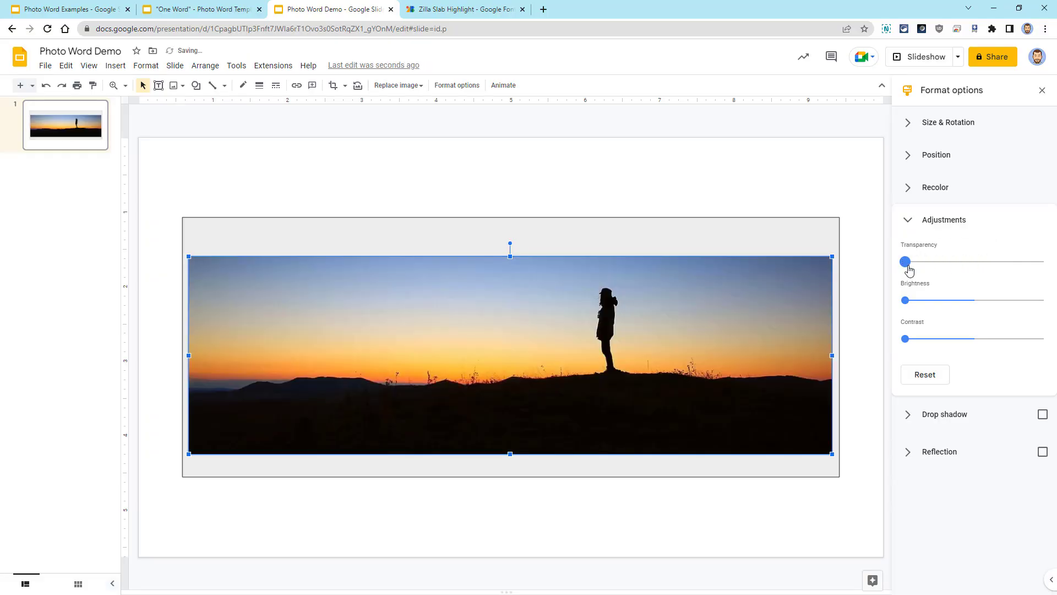
pyautogui.click(1042, 89)
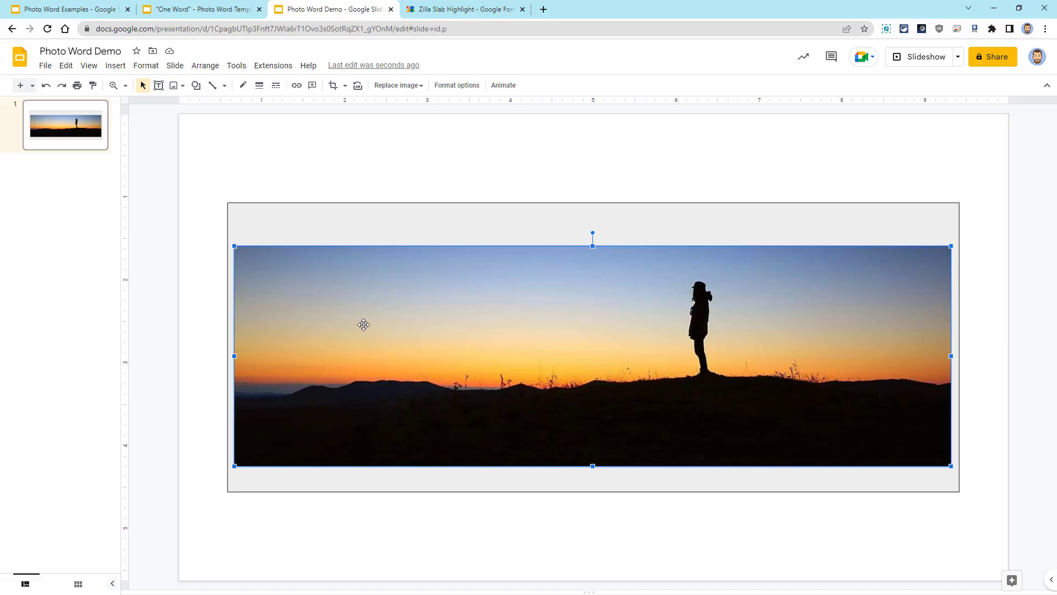
pyautogui.rightClick(359, 300)
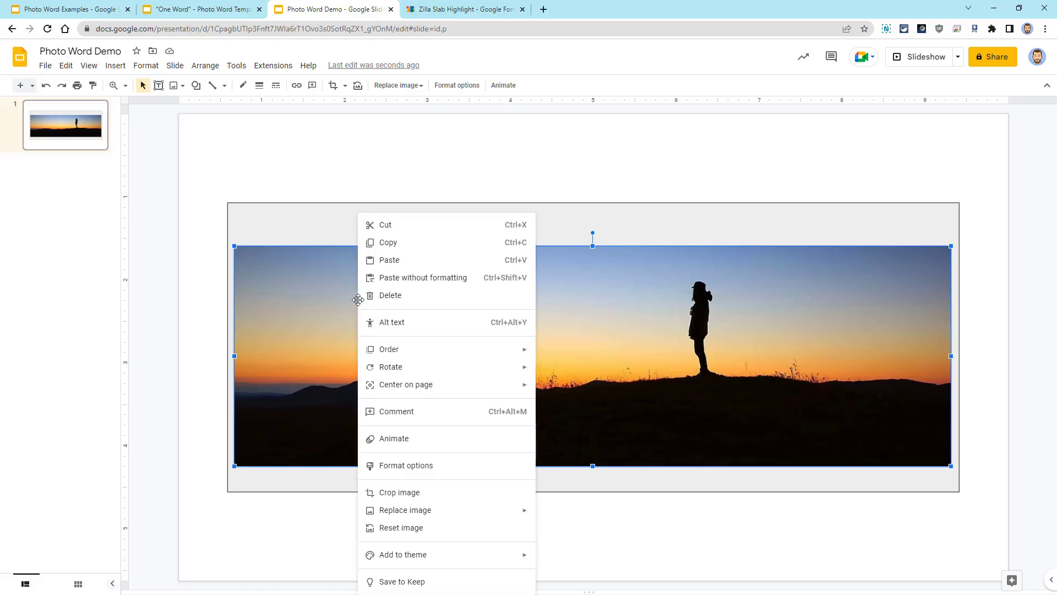
# Step: Send the sunset photo backward with Ctrl+Down so it sits behind the FOCUS overlay
pyautogui.moveTo(402, 351)
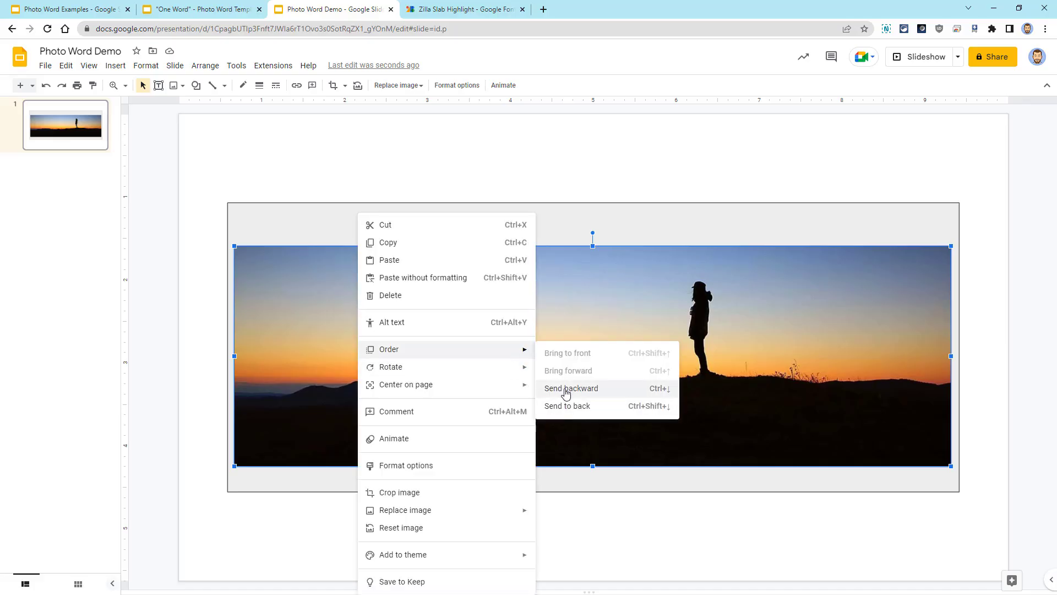
pyautogui.click(332, 303)
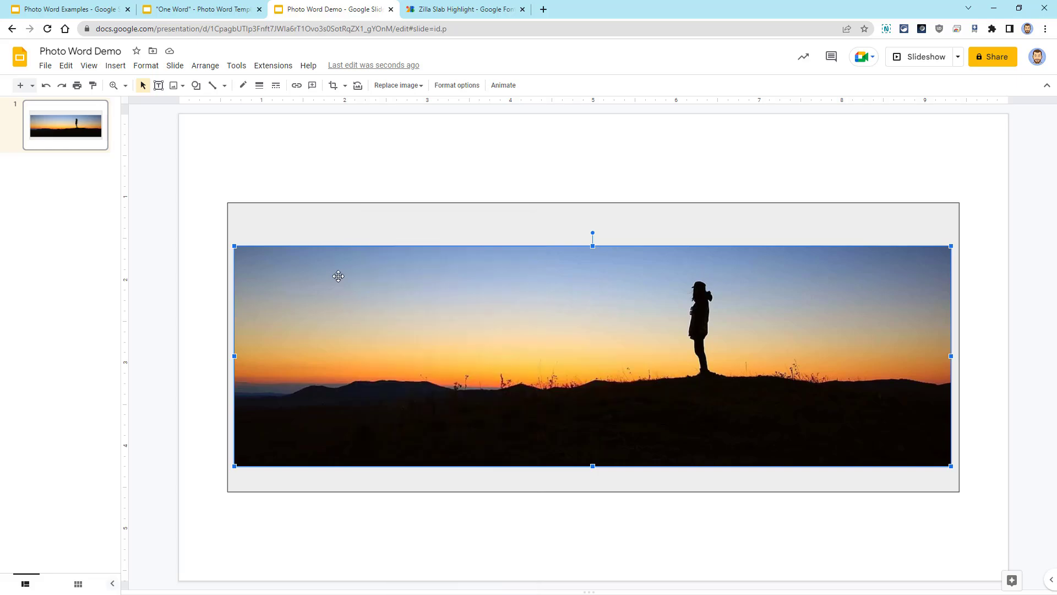
pyautogui.click(198, 67)
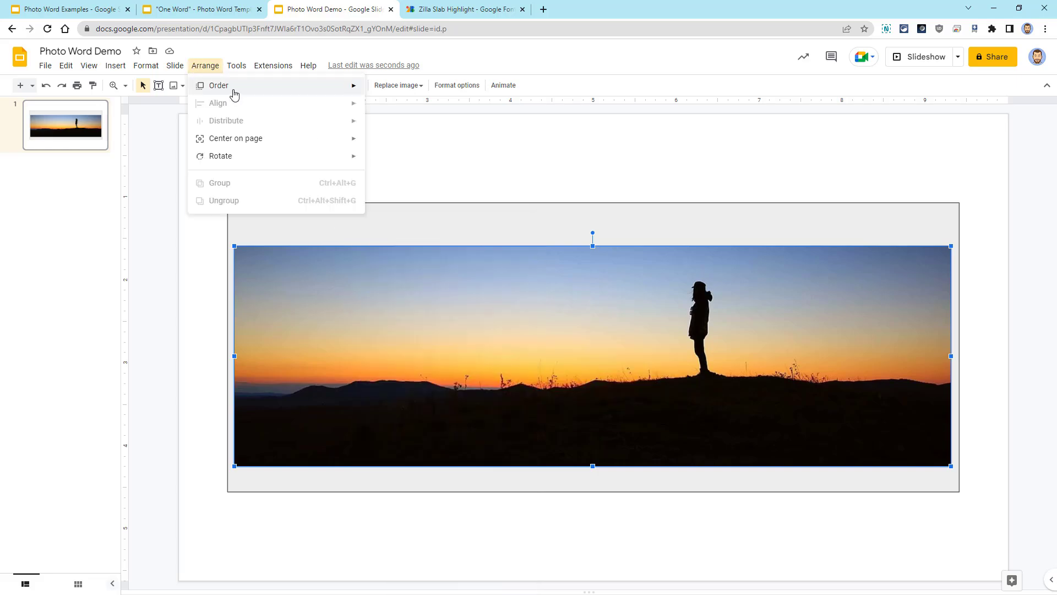
pyautogui.moveTo(302, 92)
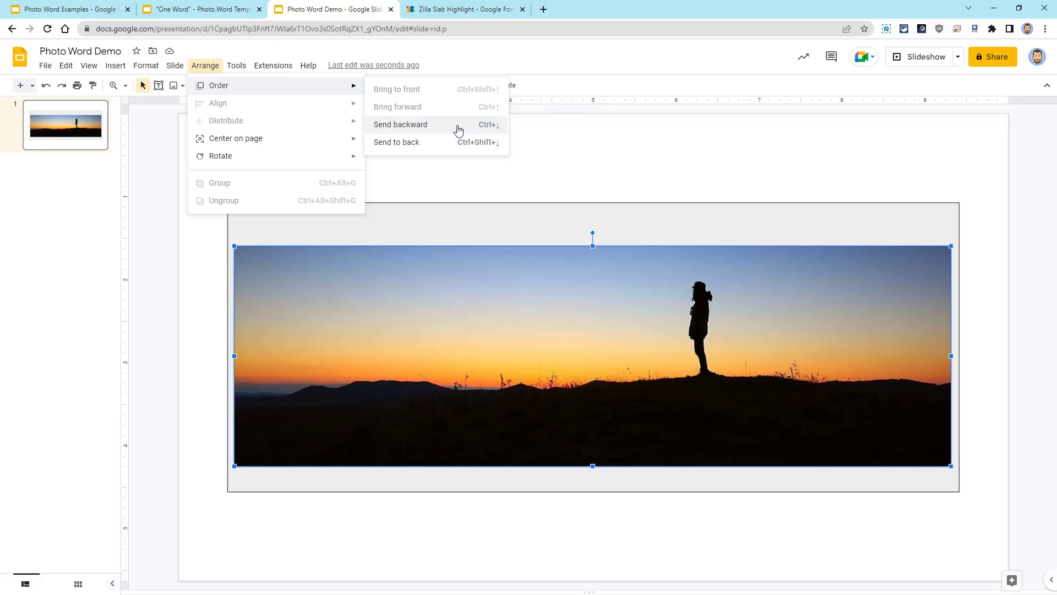
pyautogui.click(537, 328)
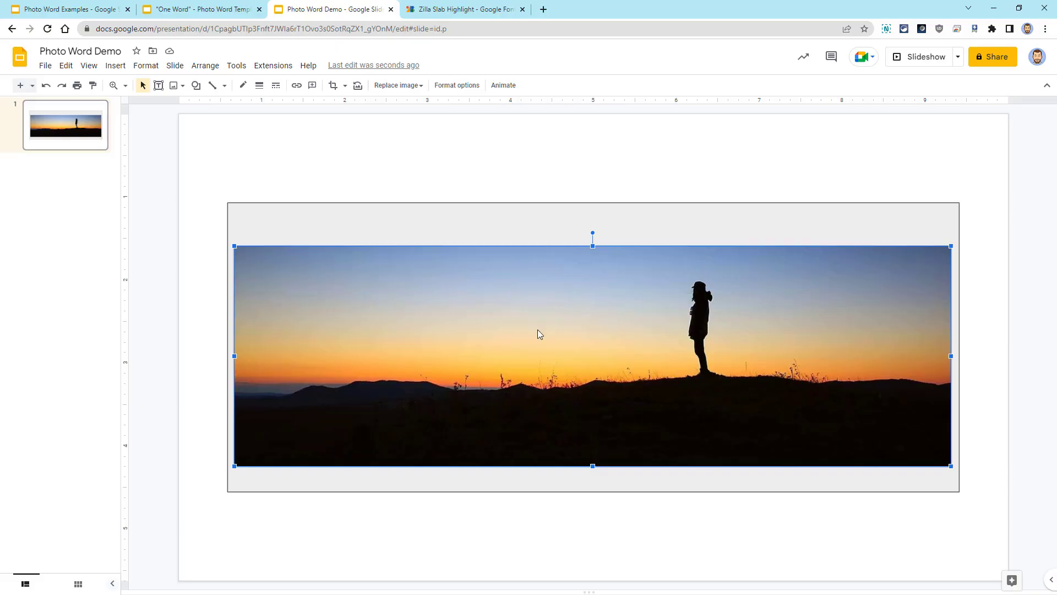
pyautogui.hotkey('ctrl', 'Down')
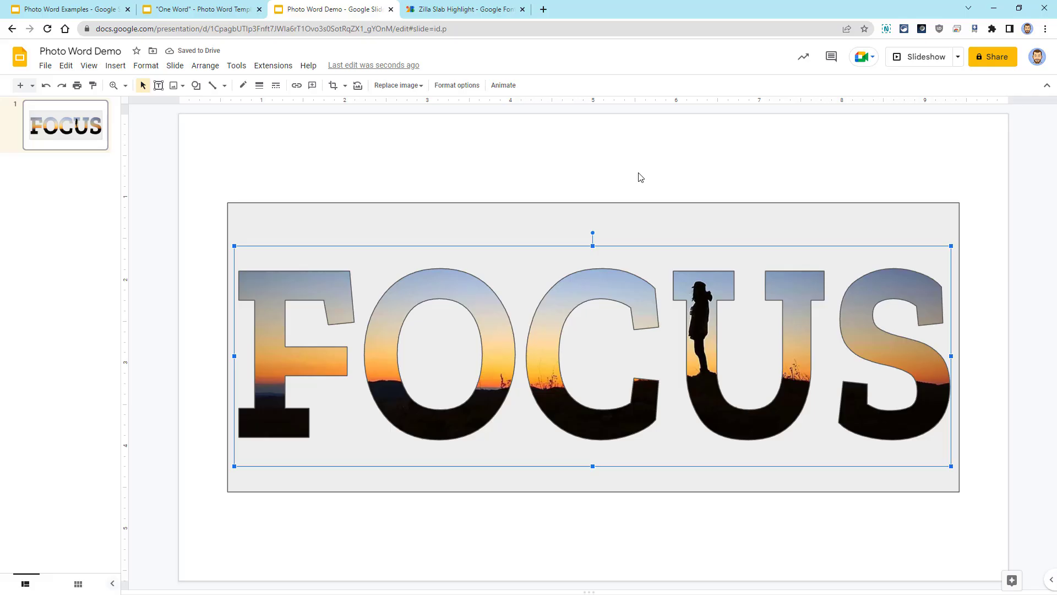
pyautogui.hotkey('ctrl', 'z')
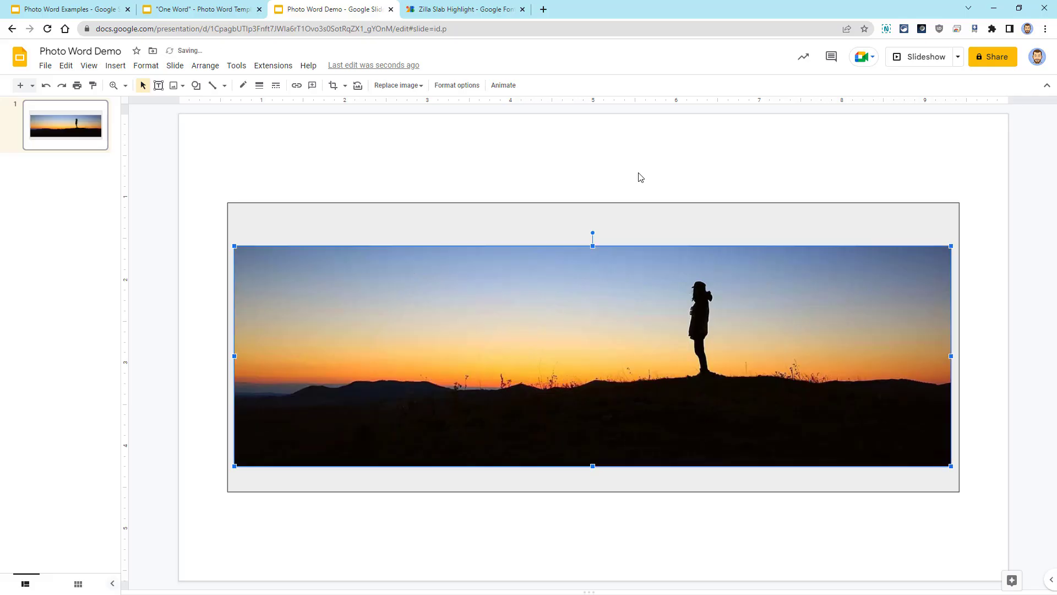
pyautogui.hotkey('ctrl', 'y')
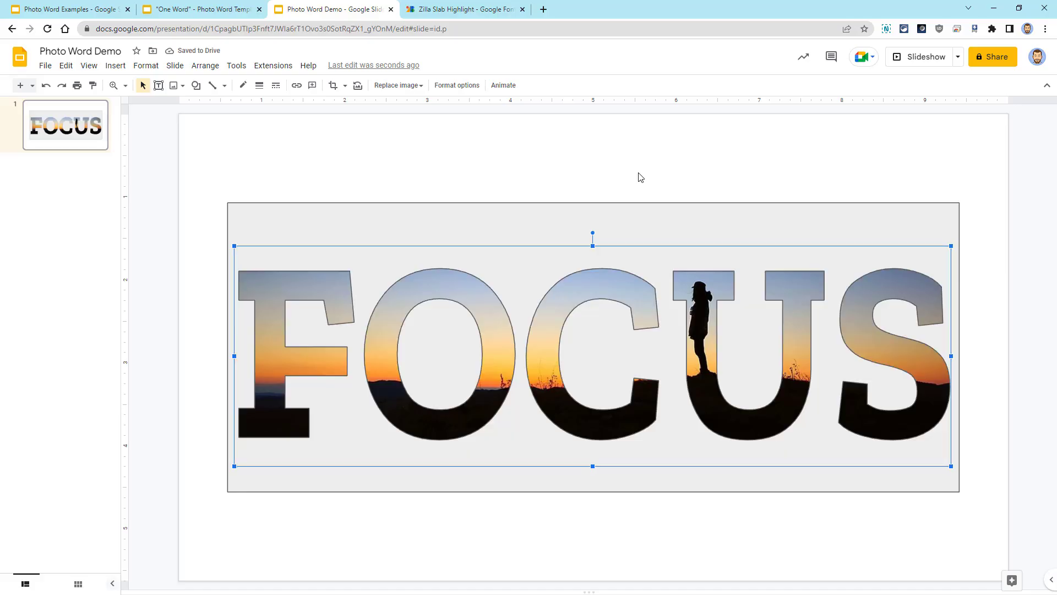
pyautogui.click(637, 175)
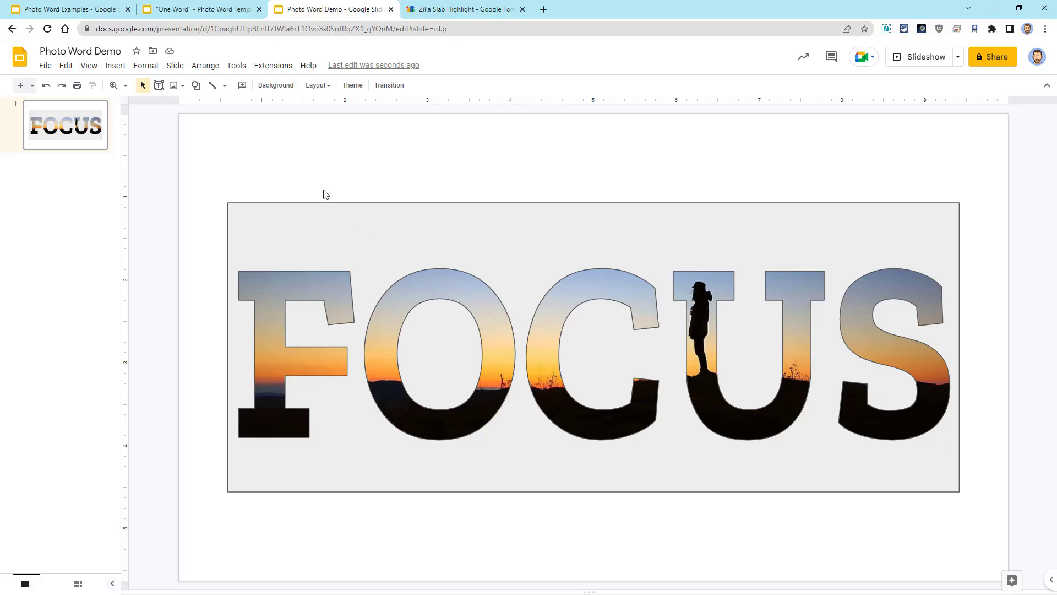
pyautogui.rightClick(292, 167)
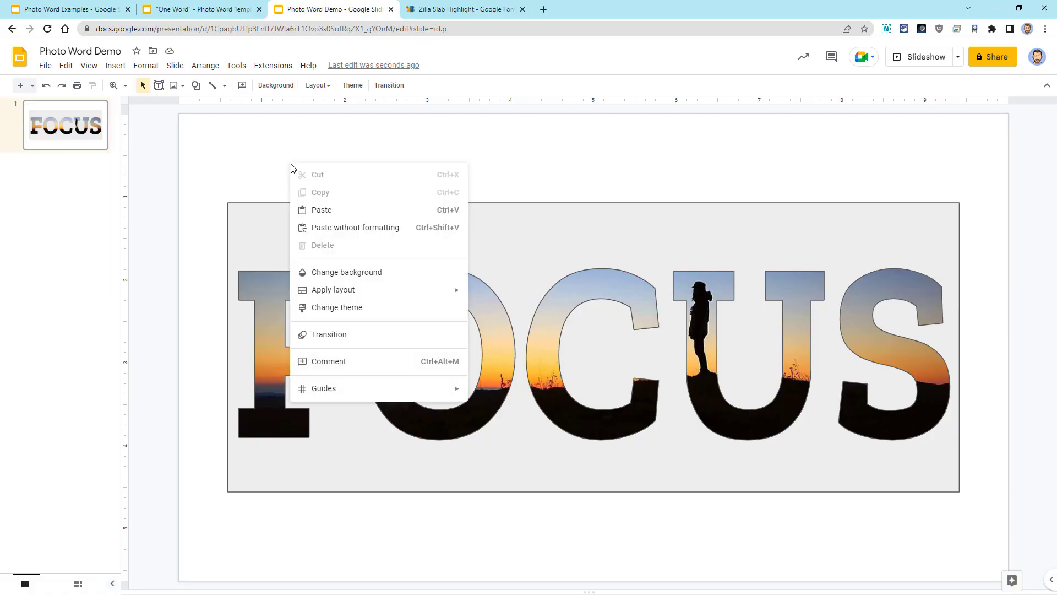
pyautogui.click(255, 169)
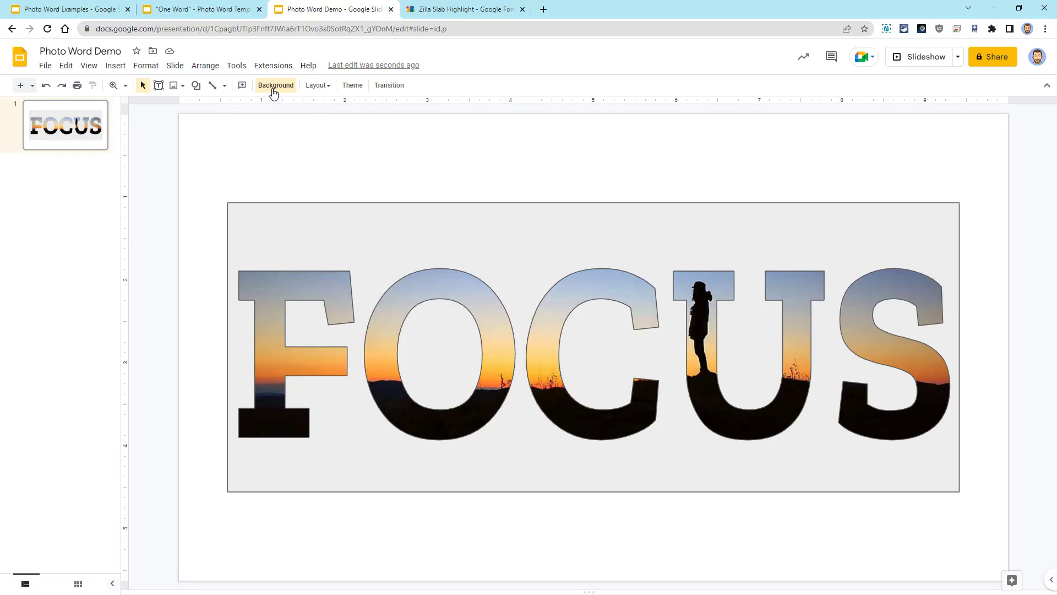
pyautogui.click(606, 292)
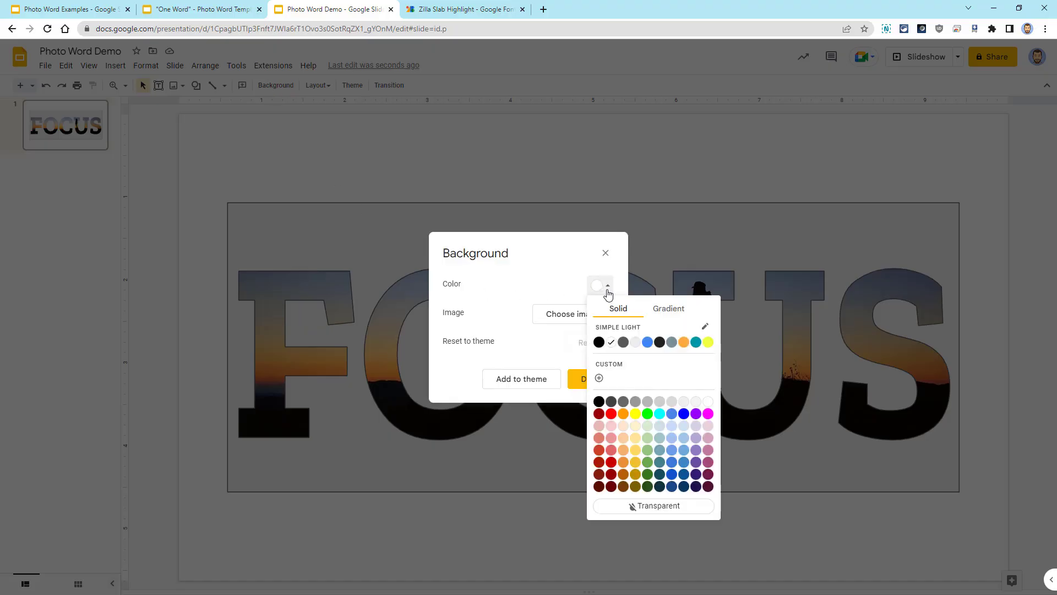
pyautogui.click(605, 253)
pyautogui.click(605, 253)
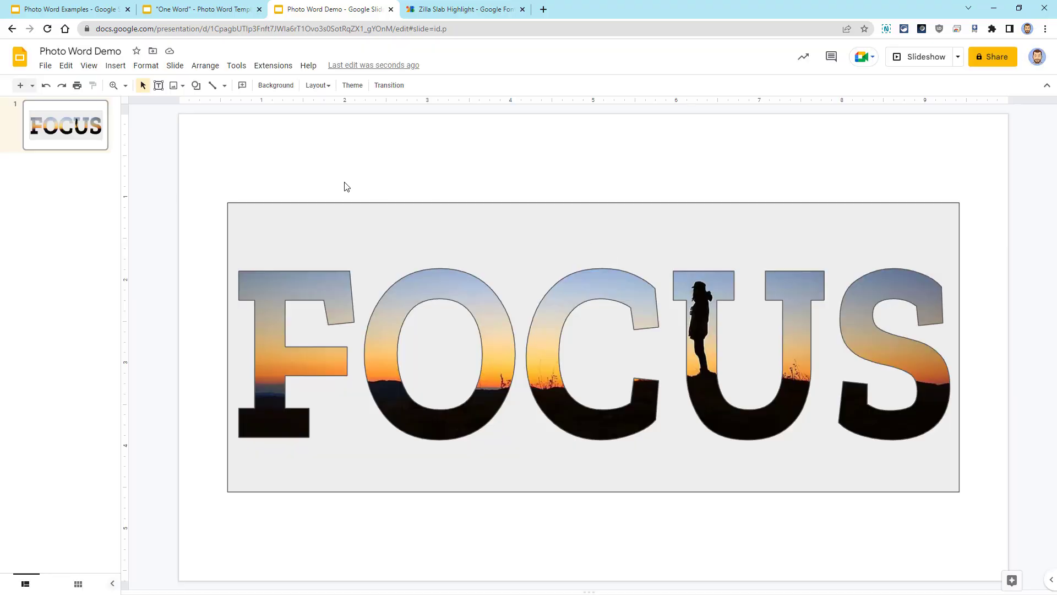
# Step: Set the grey rectangle's fill colour and border colour to white
pyautogui.click(393, 240)
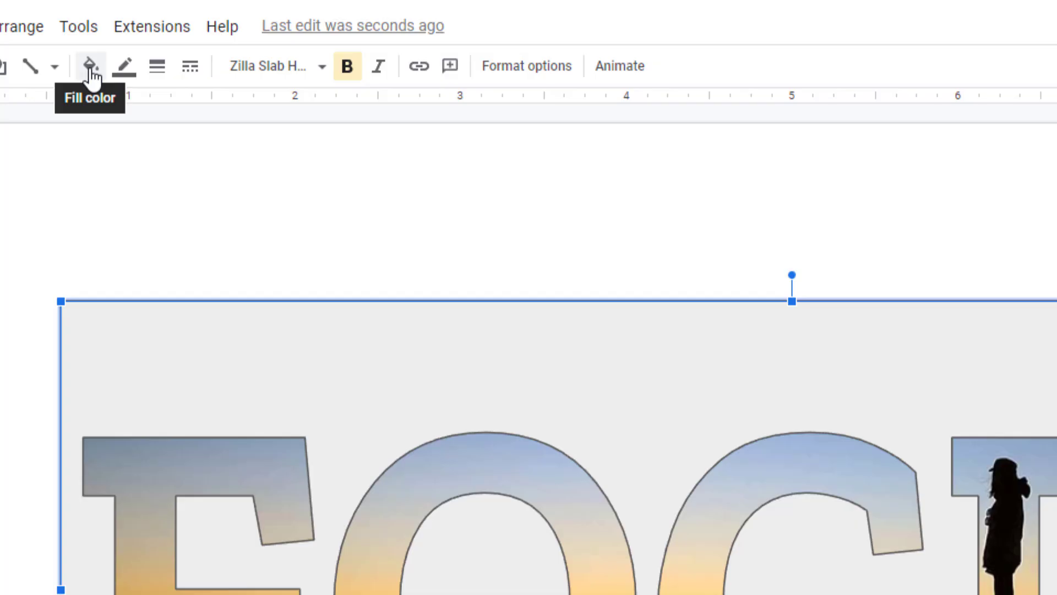
pyautogui.click(91, 68)
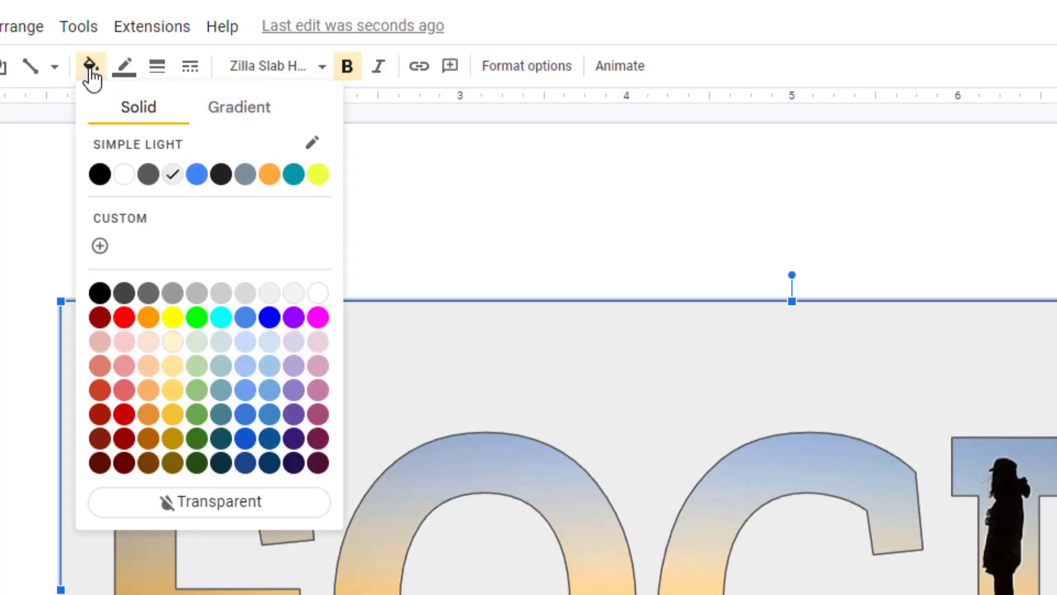
pyautogui.click(318, 293)
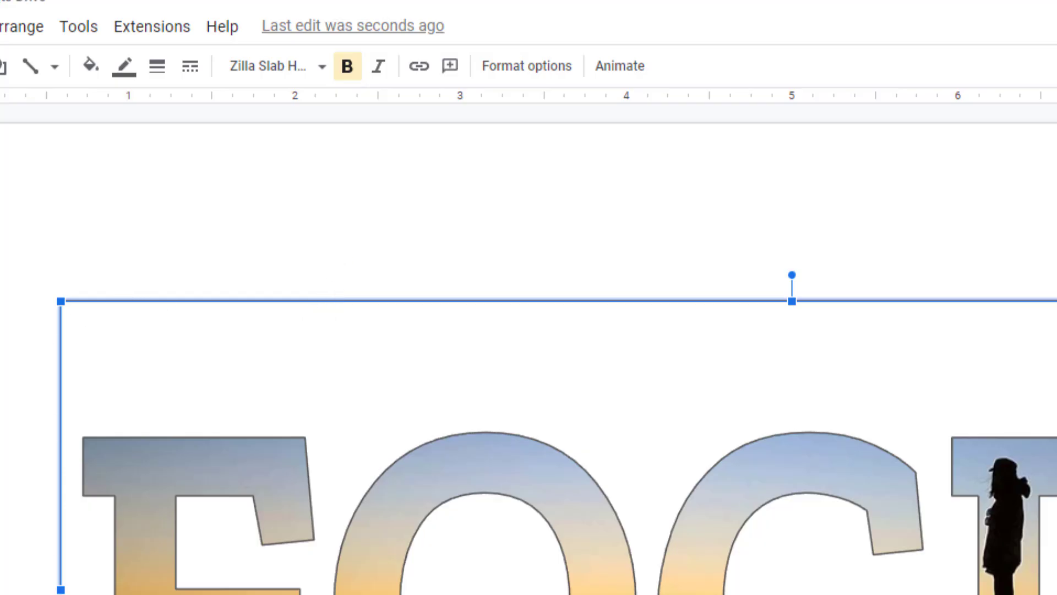
pyautogui.click(126, 69)
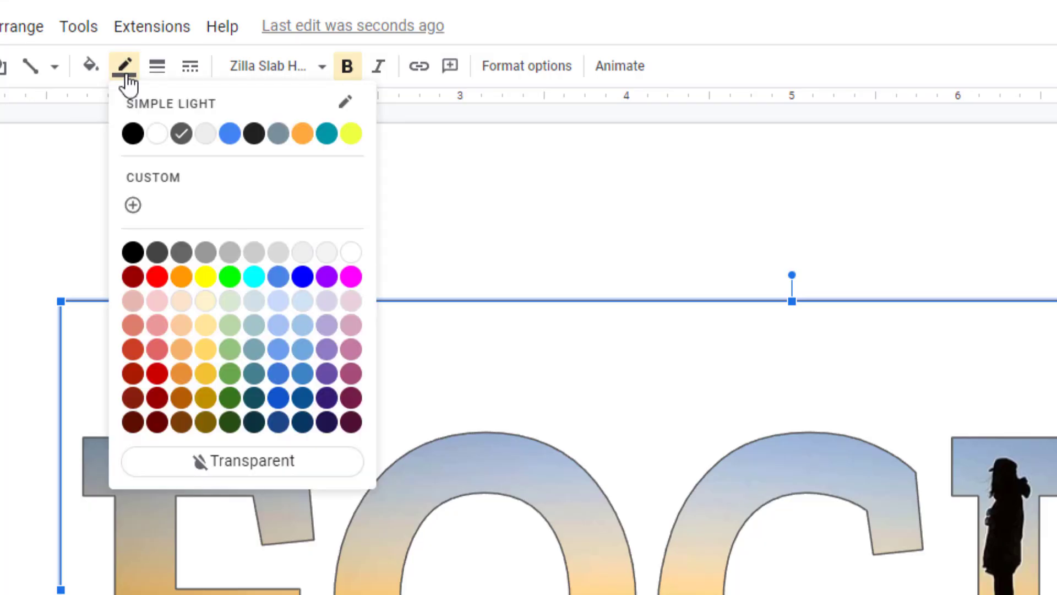
pyautogui.click(349, 254)
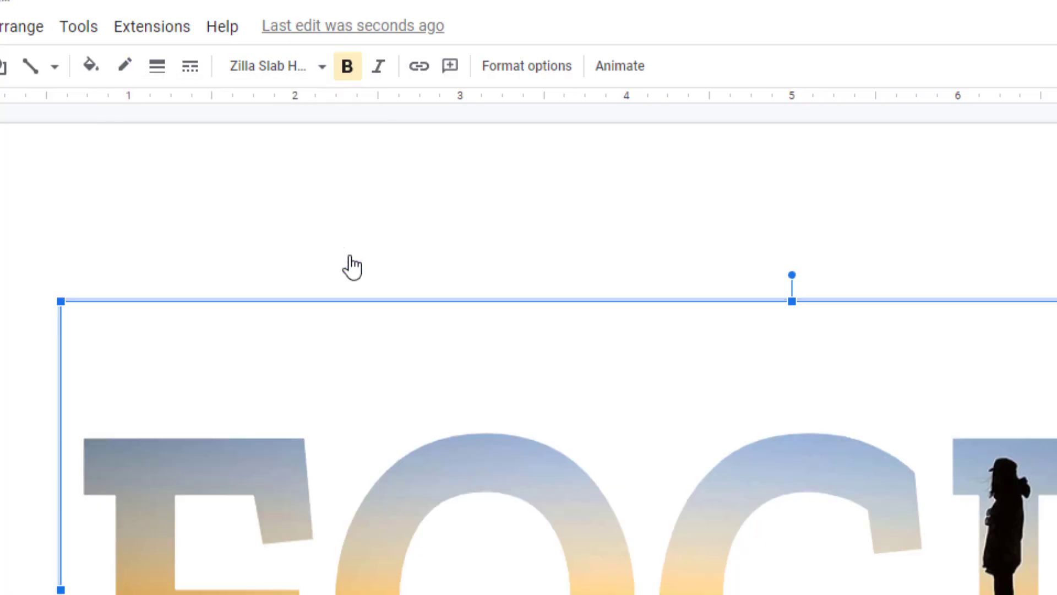
pyautogui.click(351, 267)
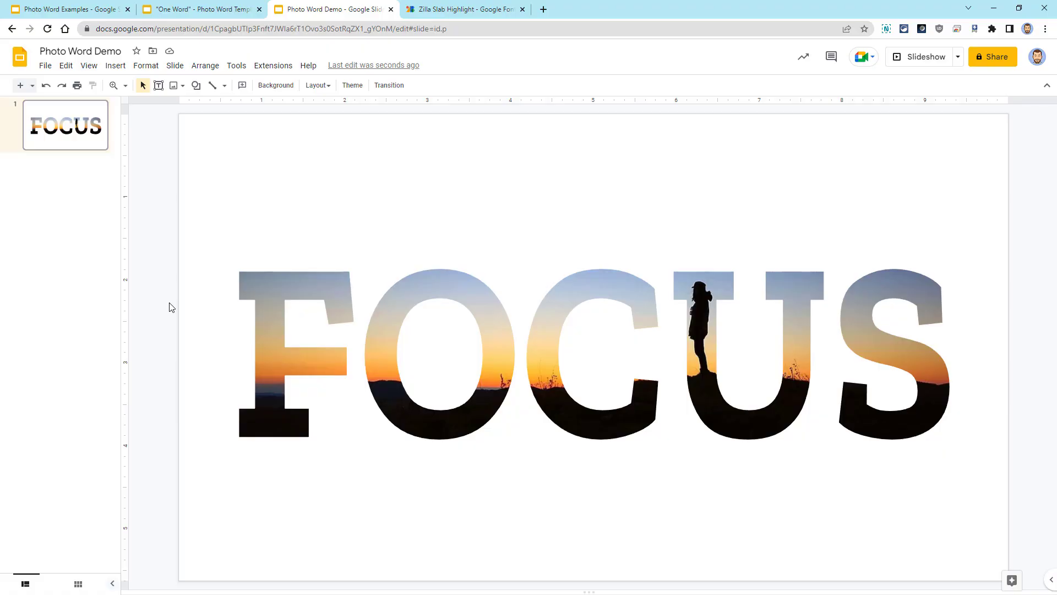
# Step: Paste the 'My "One Word" for 2023' title and byline text boxes onto the slide
pyautogui.hotkey('ctrl', 'v')
pyautogui.hotkey('ctrl', 'v')
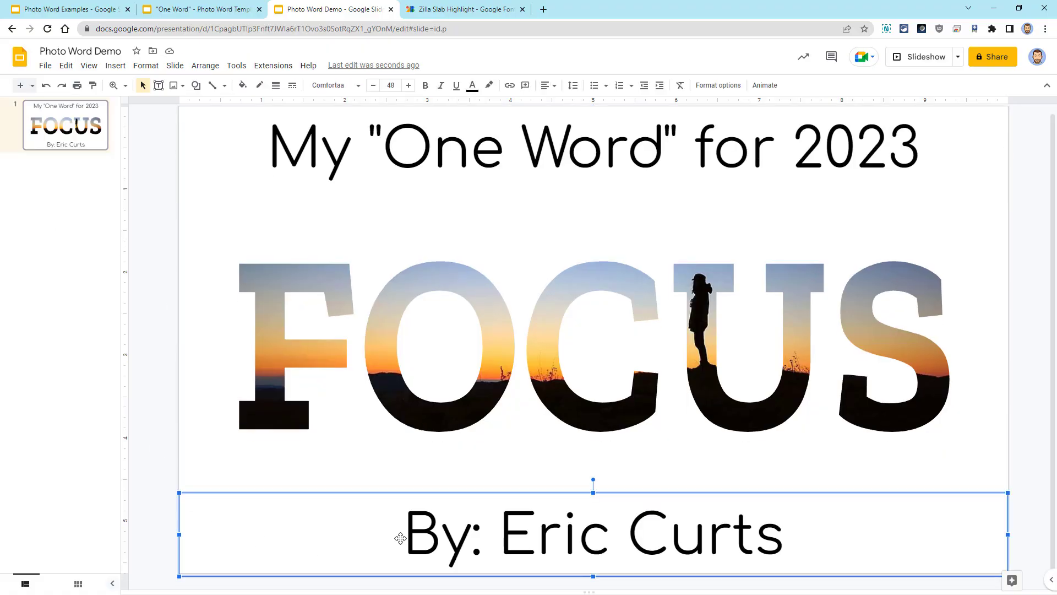
pyautogui.click(162, 408)
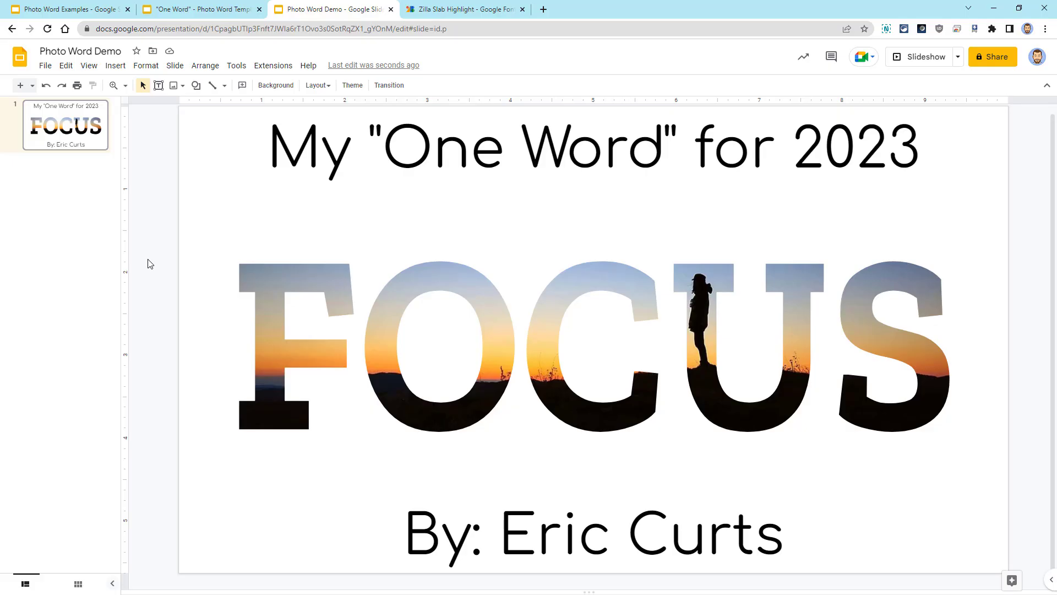
# Step: Download the current slide as a PNG image
pyautogui.click(46, 67)
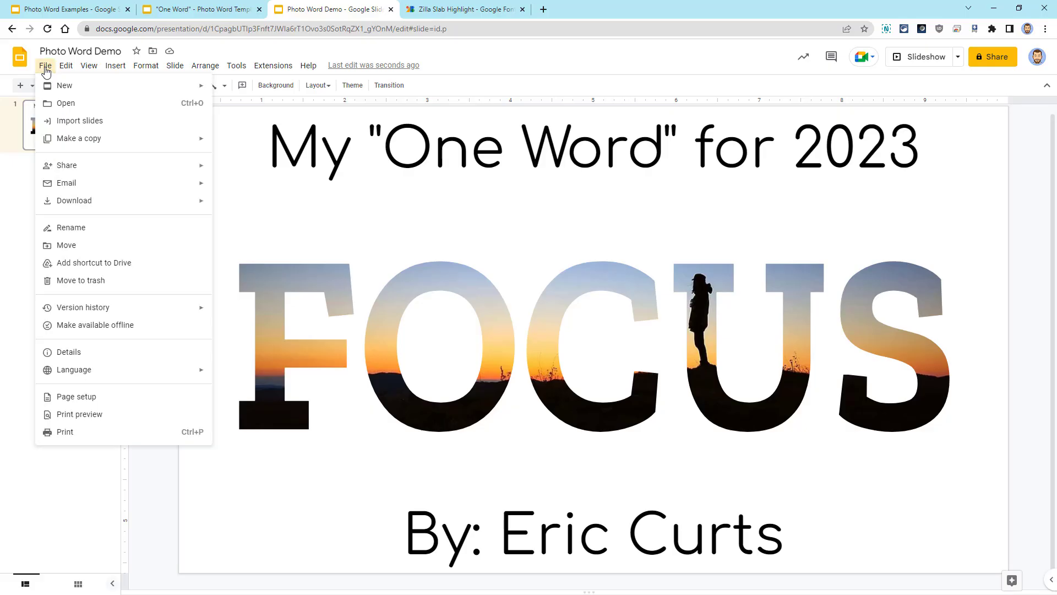
pyautogui.moveTo(155, 204)
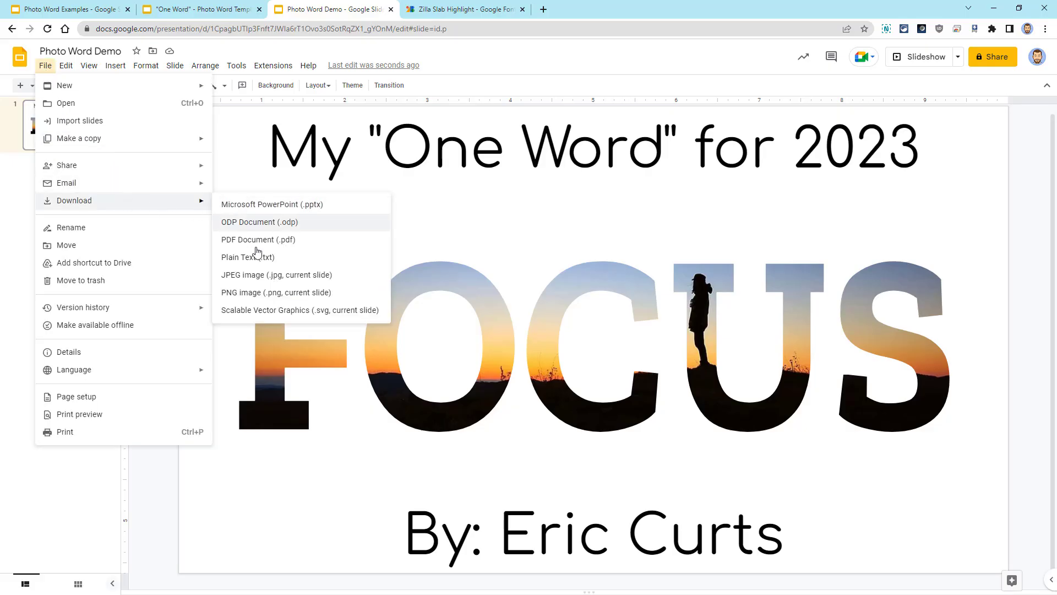
pyautogui.click(260, 297)
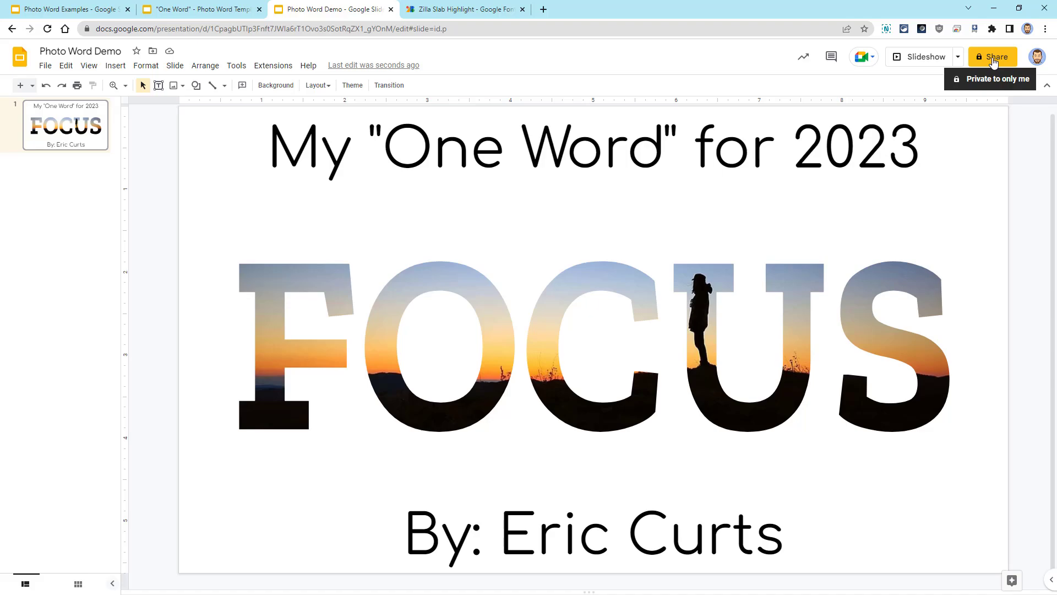
# Step: Review the Publish to web Embed options, then close without publishing
pyautogui.click(48, 69)
pyautogui.moveTo(172, 168)
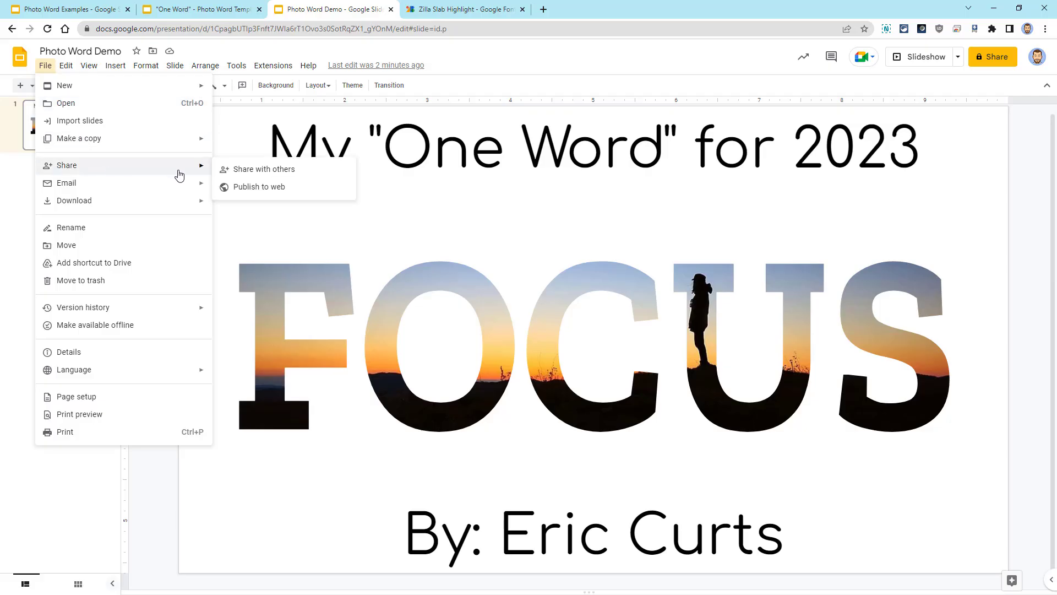
pyautogui.click(245, 187)
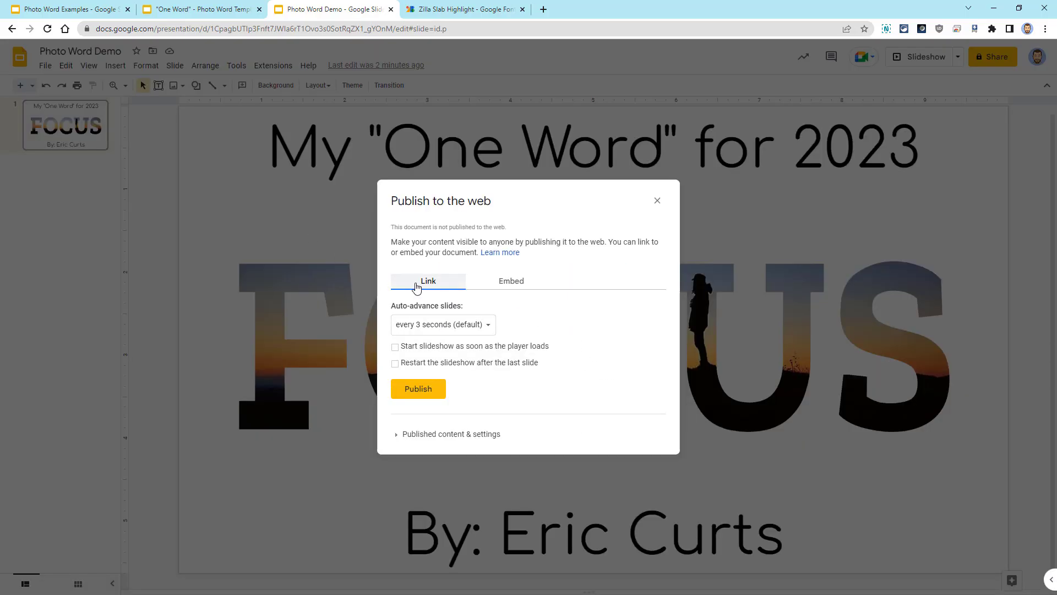
pyautogui.click(521, 283)
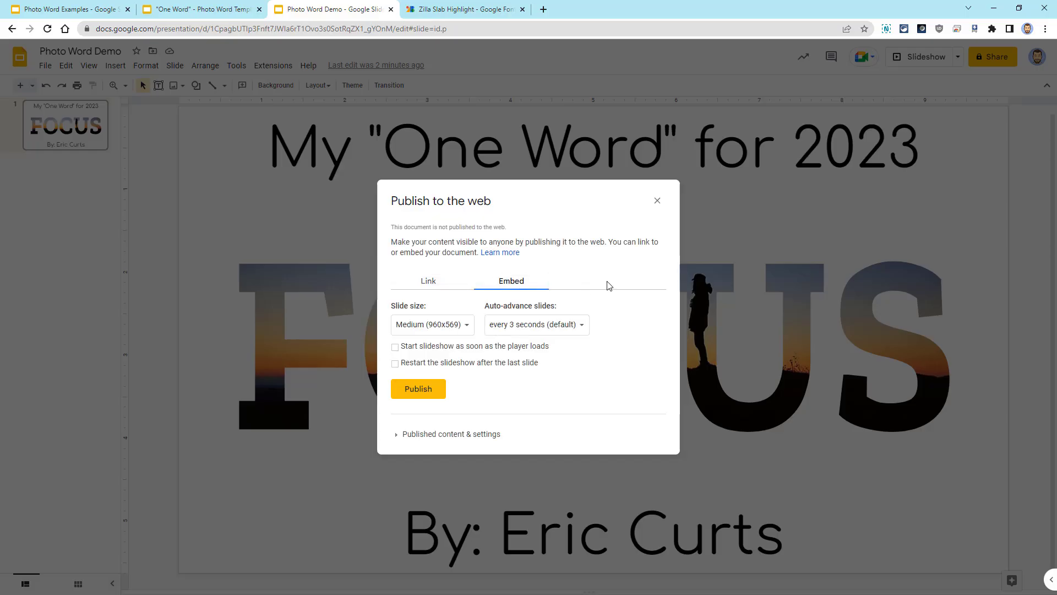
pyautogui.press('Escape')
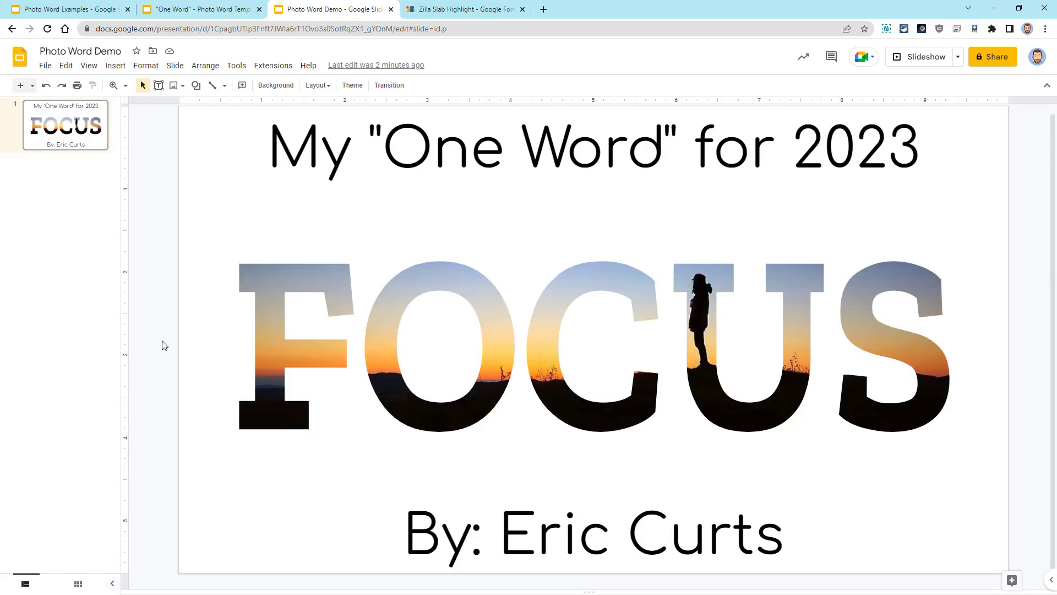